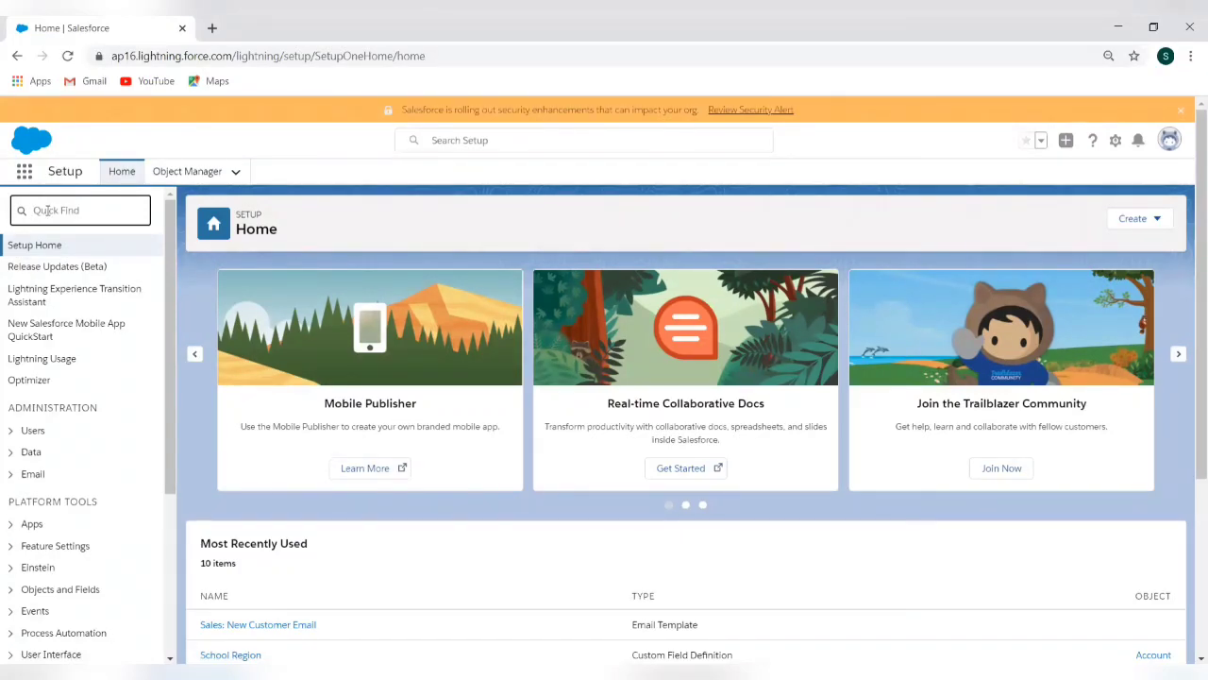
# Find Classic Email Templates in Setup and start a new email template of type Text
pyautogui.write('Email')
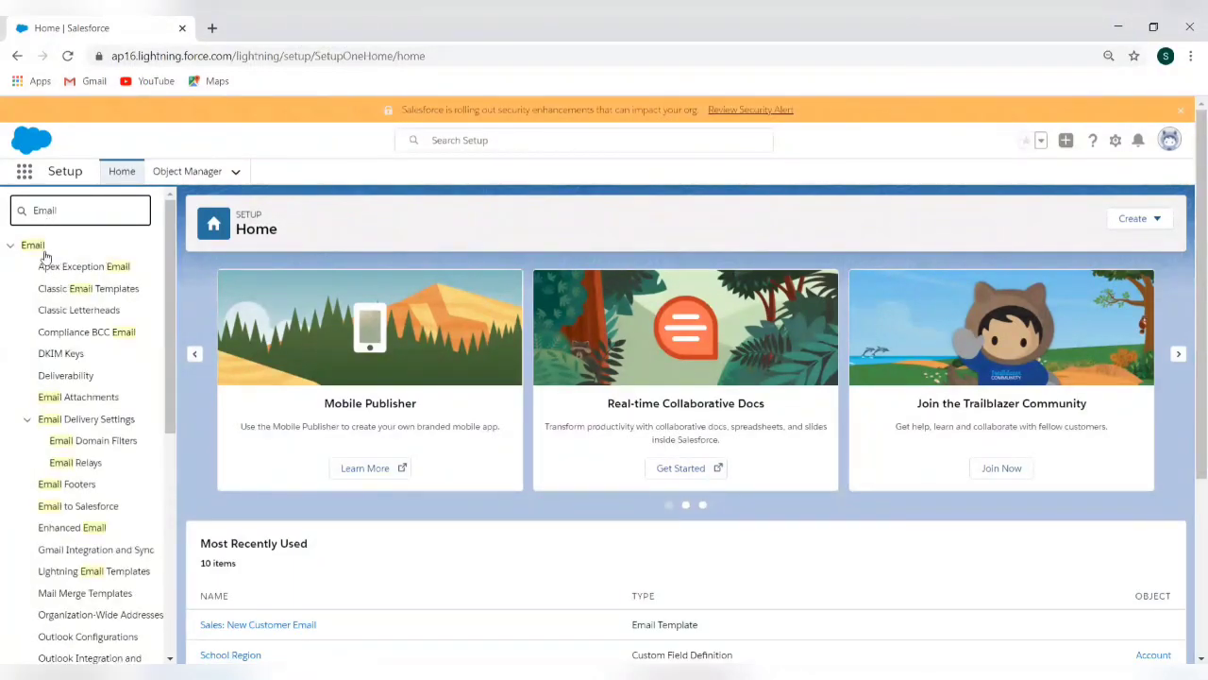
pyautogui.click(66, 296)
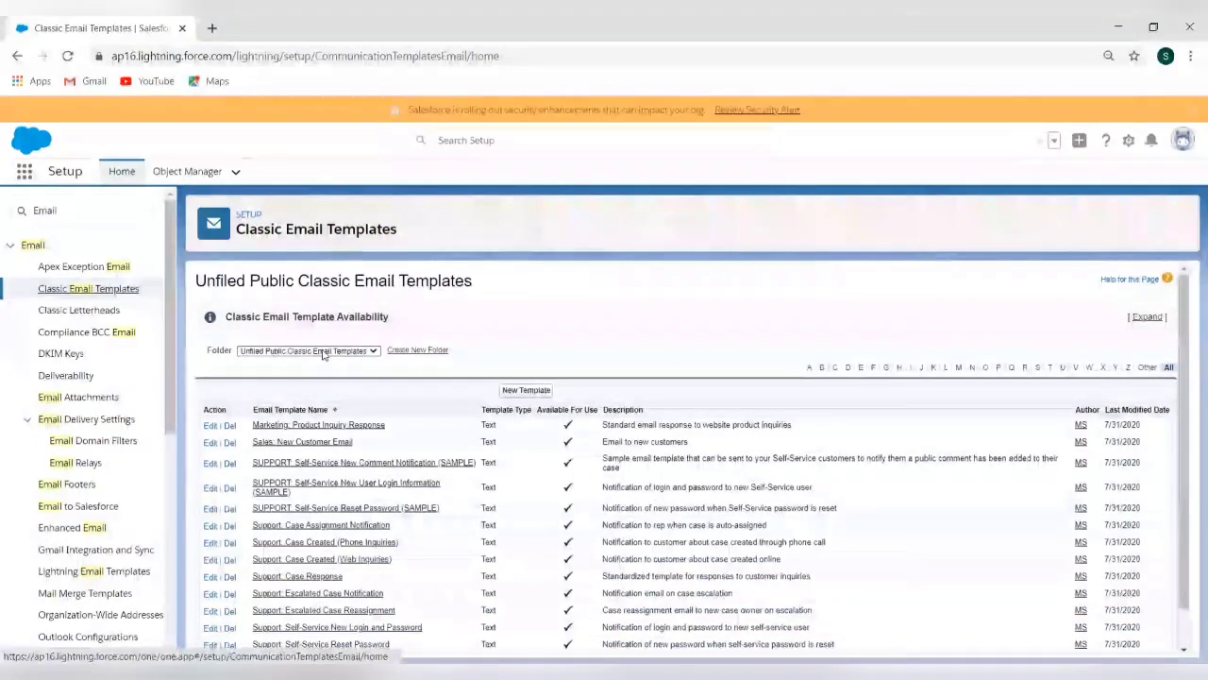
pyautogui.click(326, 351)
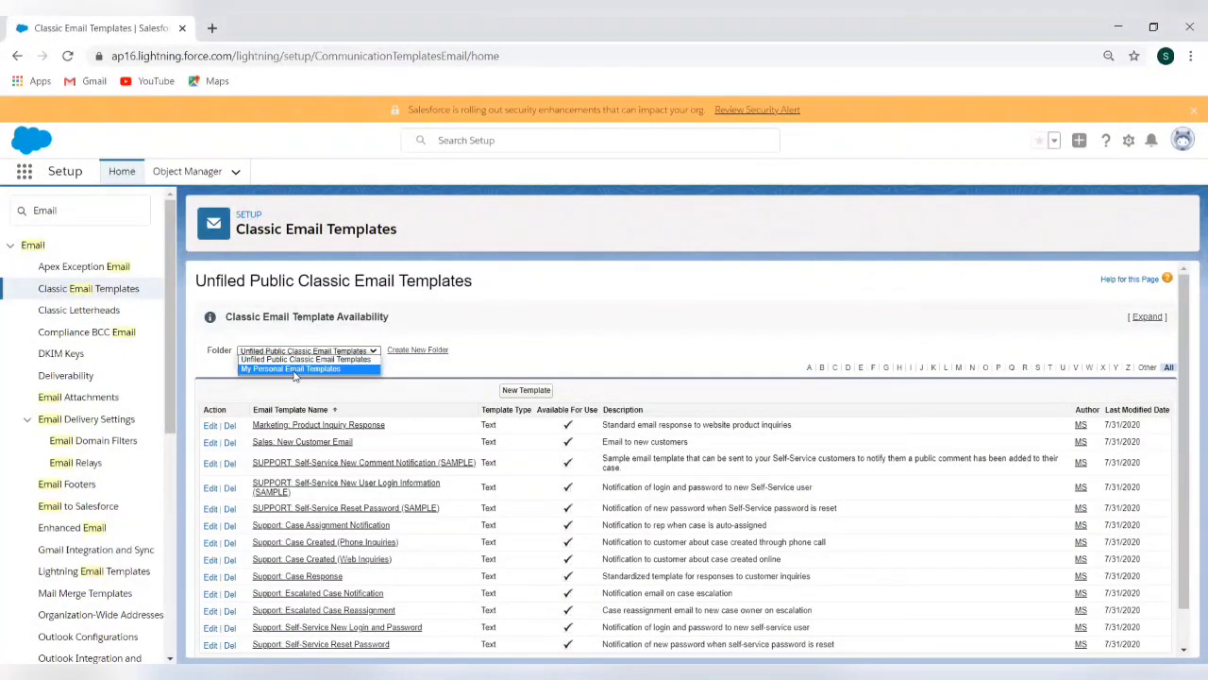
pyautogui.click(538, 330)
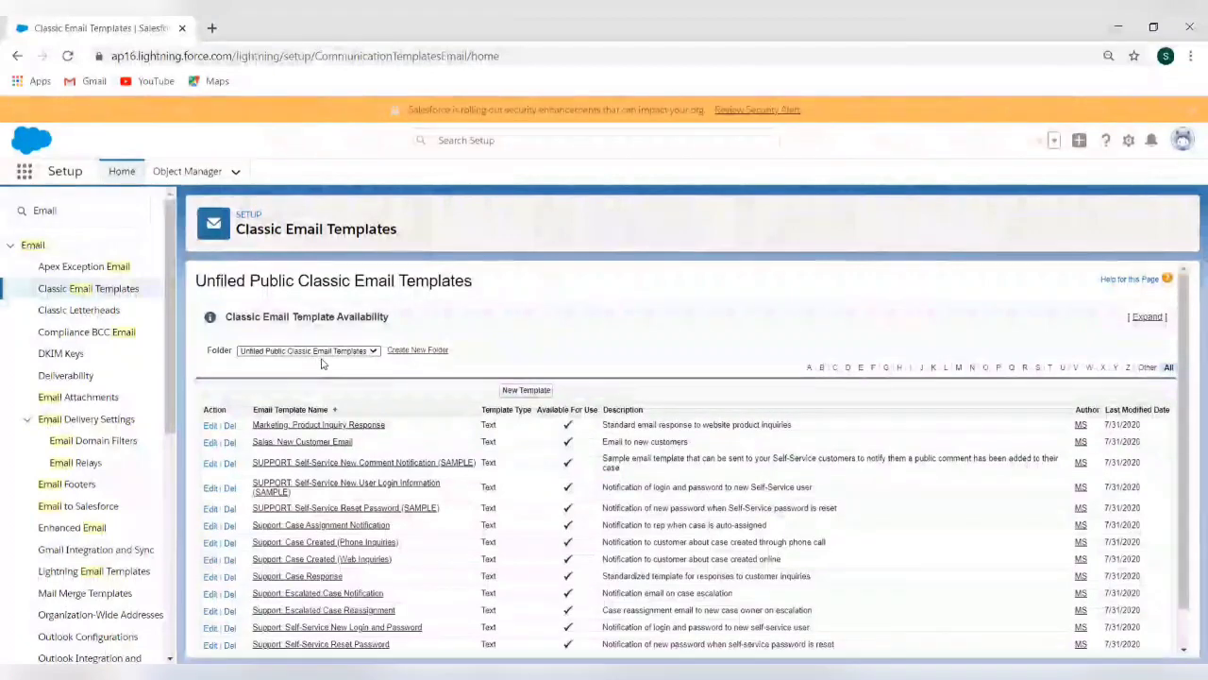
pyautogui.click(540, 393)
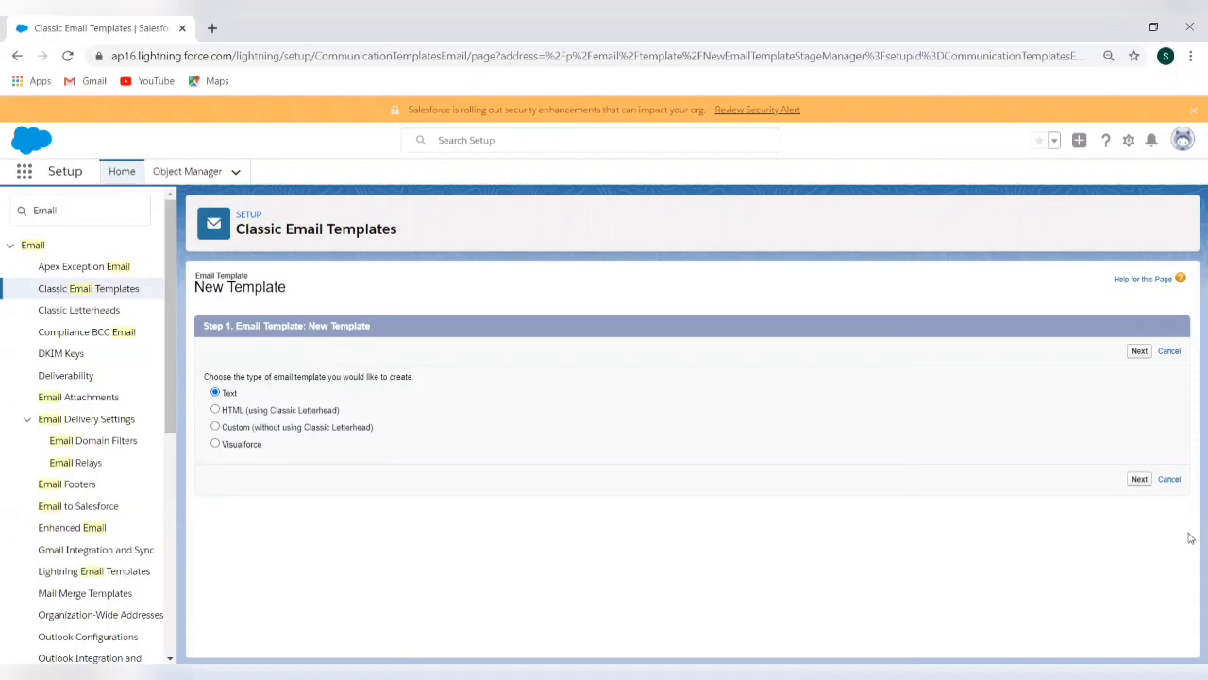
pyautogui.click(1140, 479)
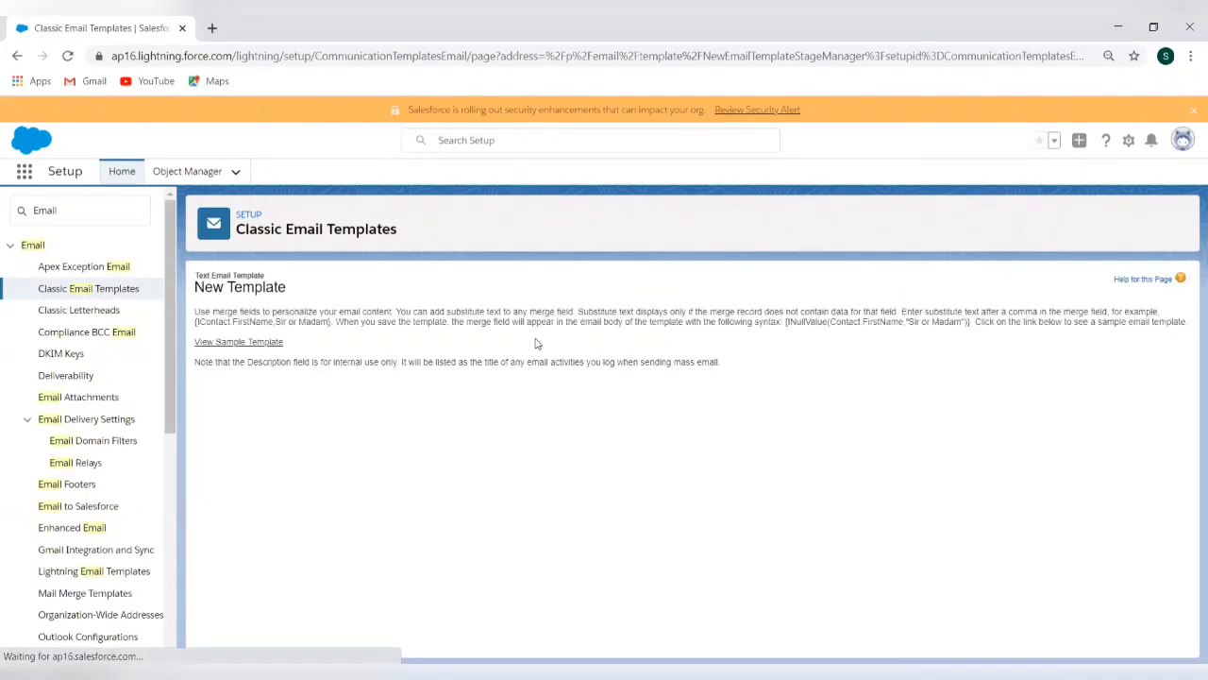
# Make the template available for use and name it Program Information, with the unique name Program_Information
pyautogui.scroll(-3, 472, 475)
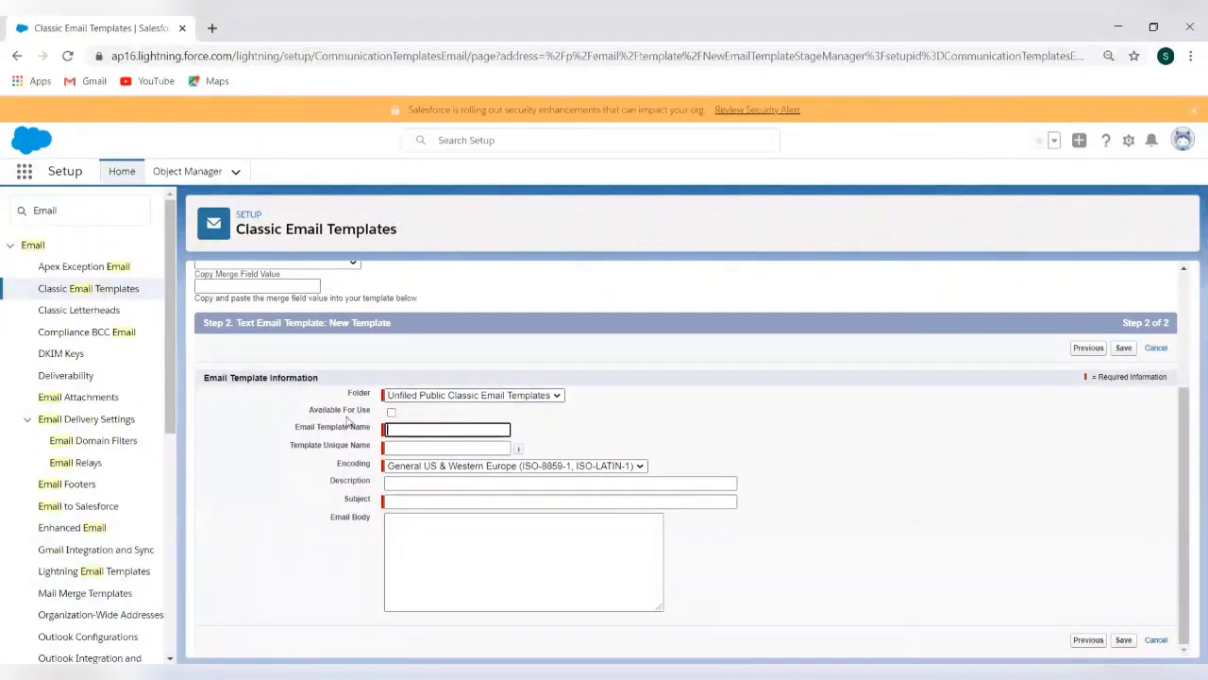
pyautogui.click(391, 413)
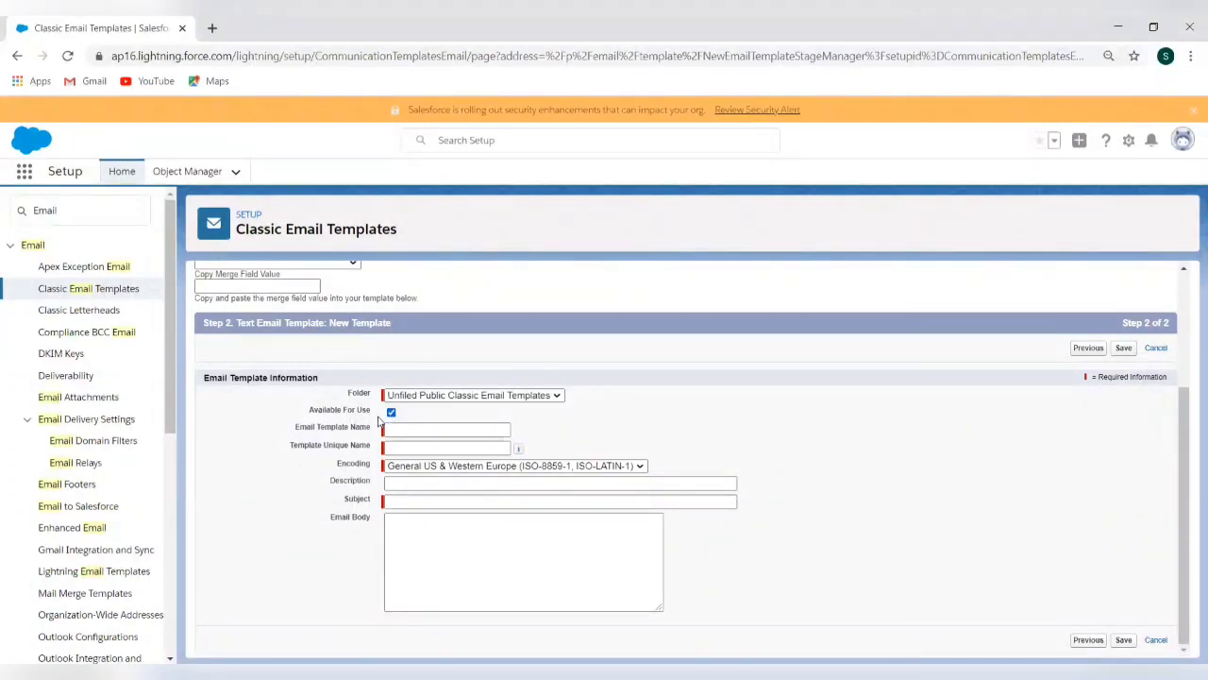
pyautogui.click(448, 428)
pyautogui.click(397, 434)
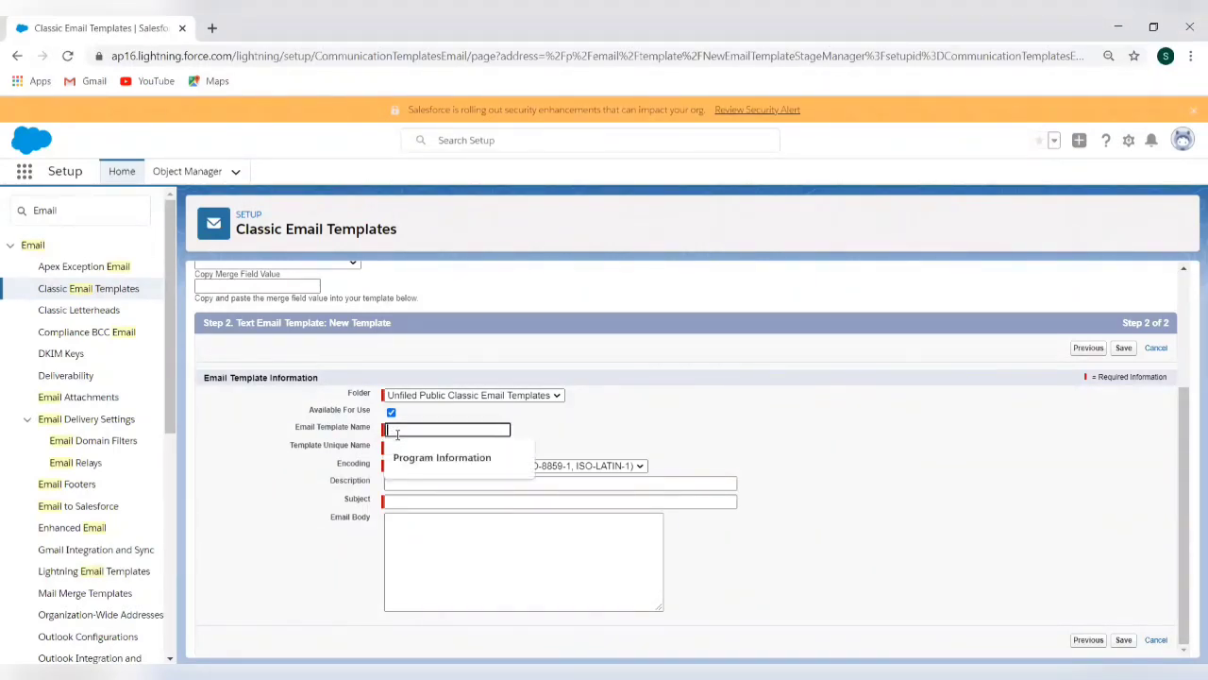
pyautogui.write('Program Information')
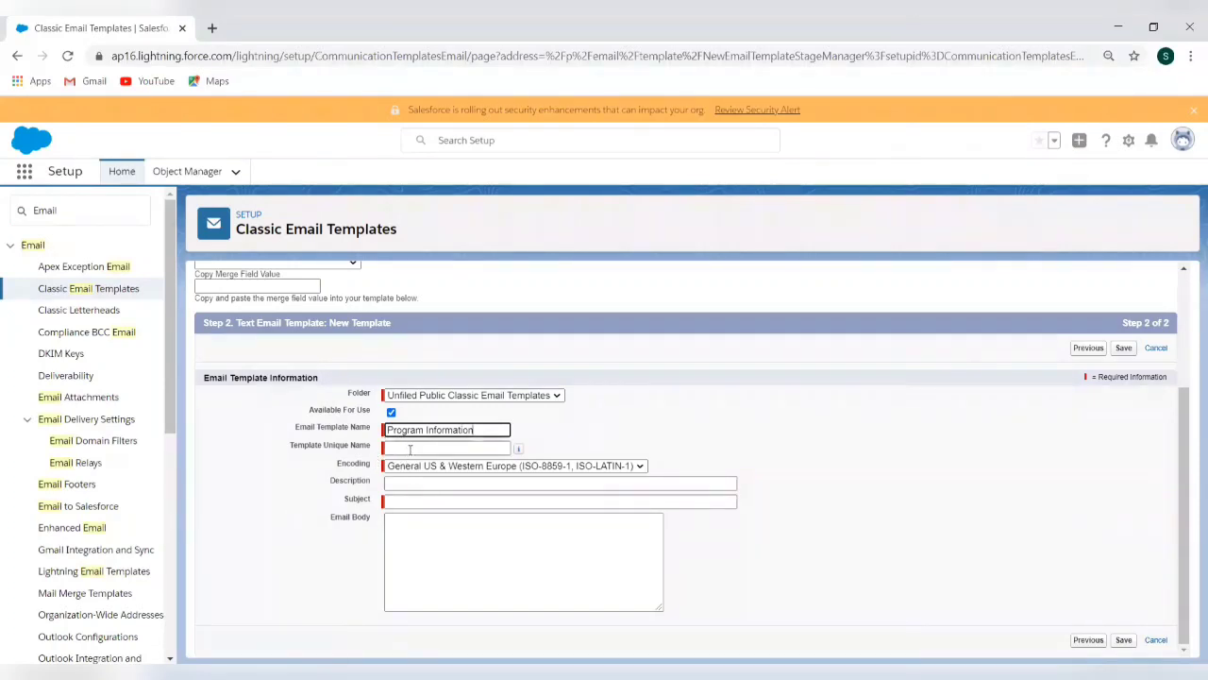
pyautogui.click(412, 448)
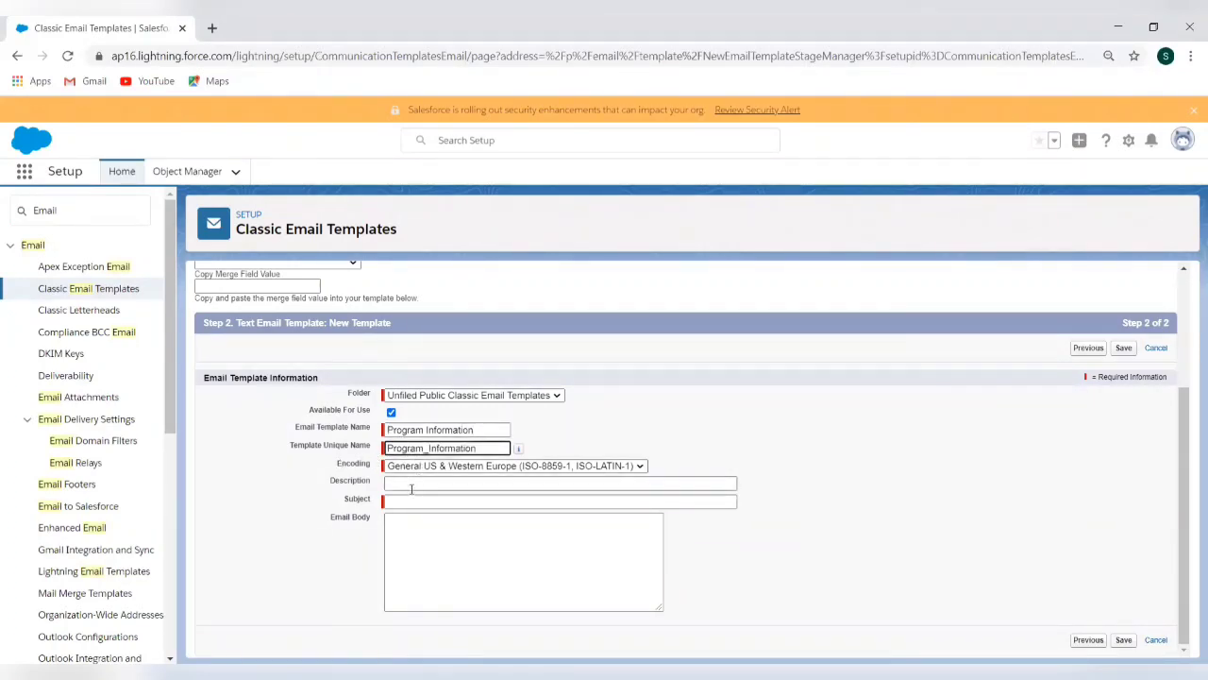
# Set the template's description to "Beginning of a new Program" and its subject to "A new Program record is created"
pyautogui.click(421, 481)
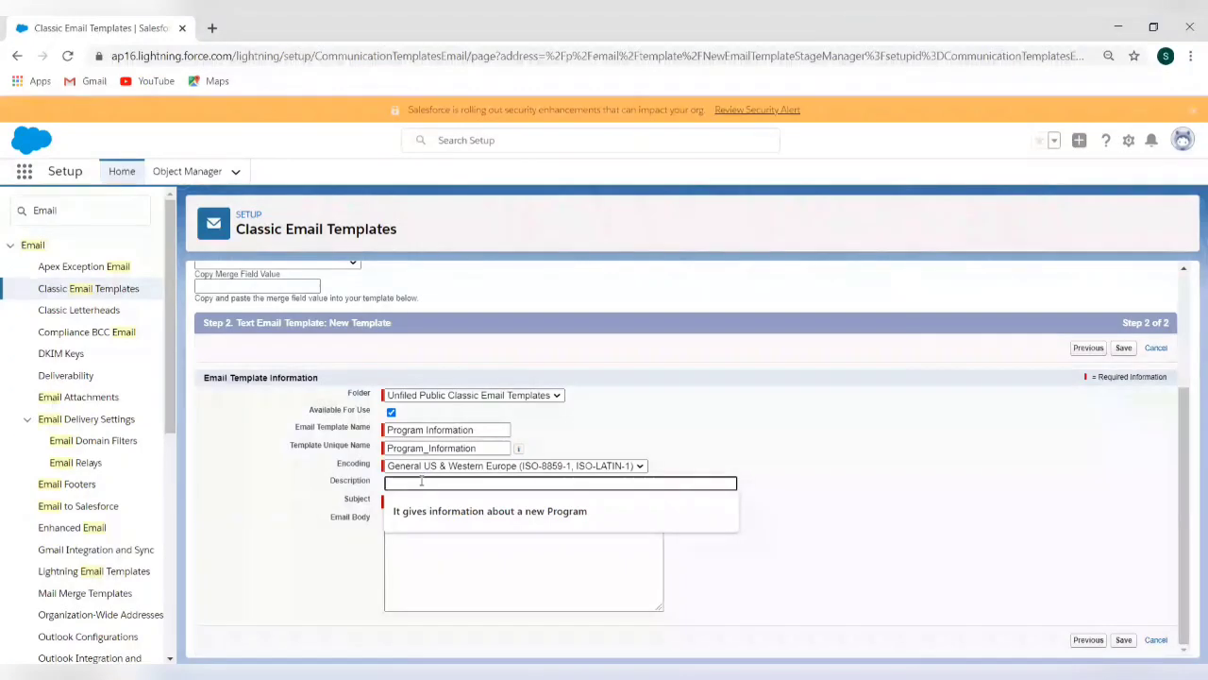
pyautogui.write('Beginning of a')
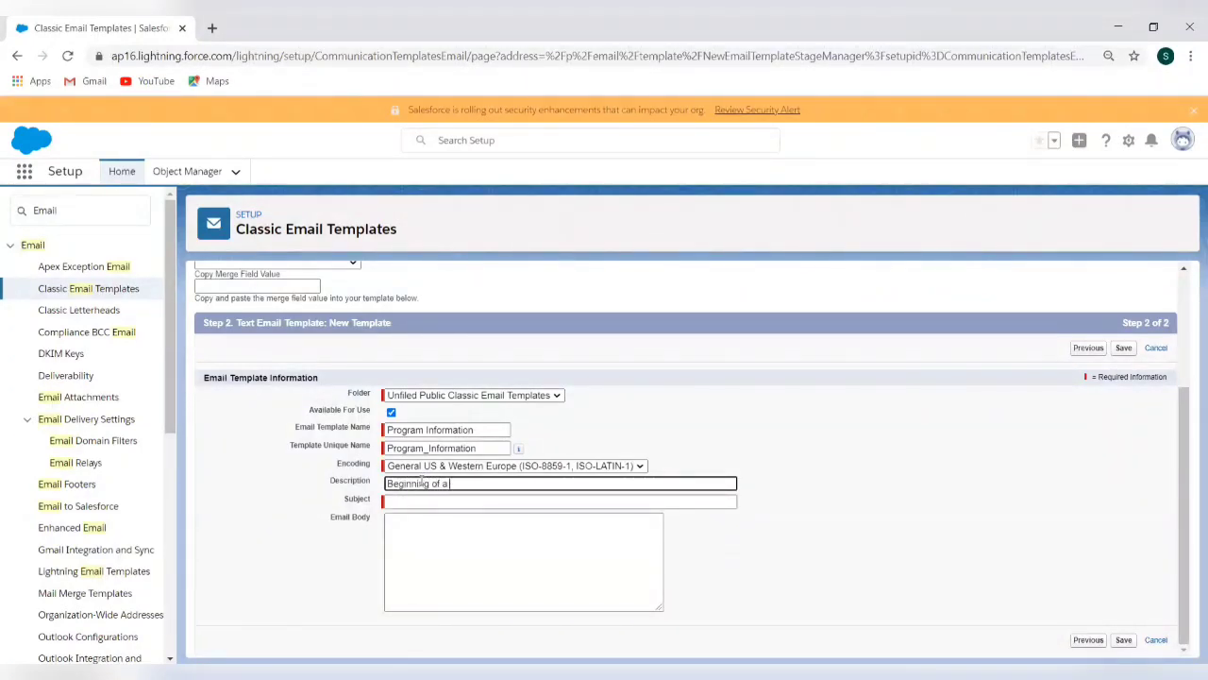
pyautogui.write(' new Program')
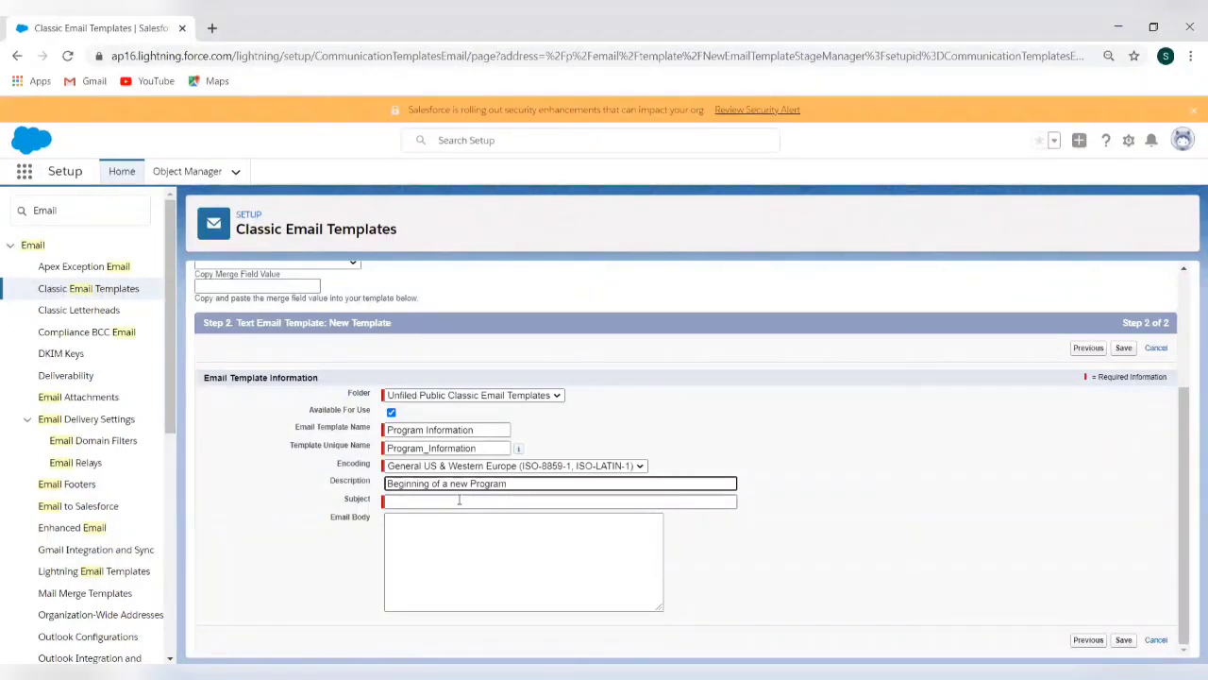
pyautogui.click(429, 501)
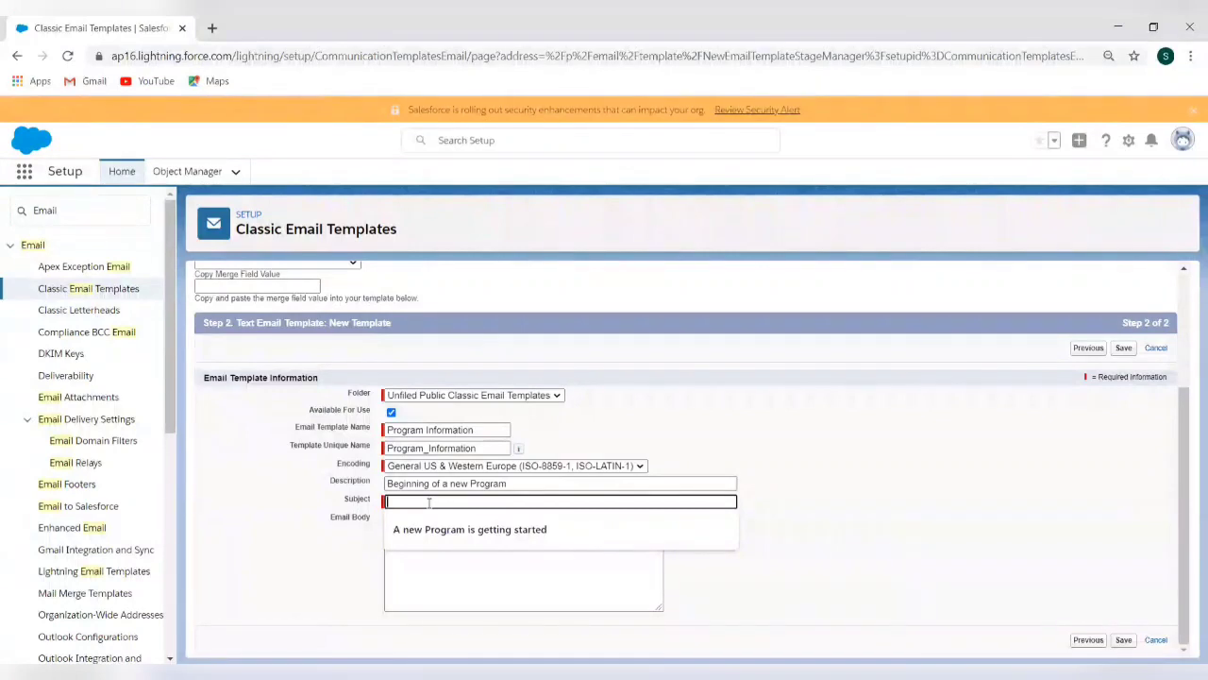
pyautogui.write('A new Program rec')
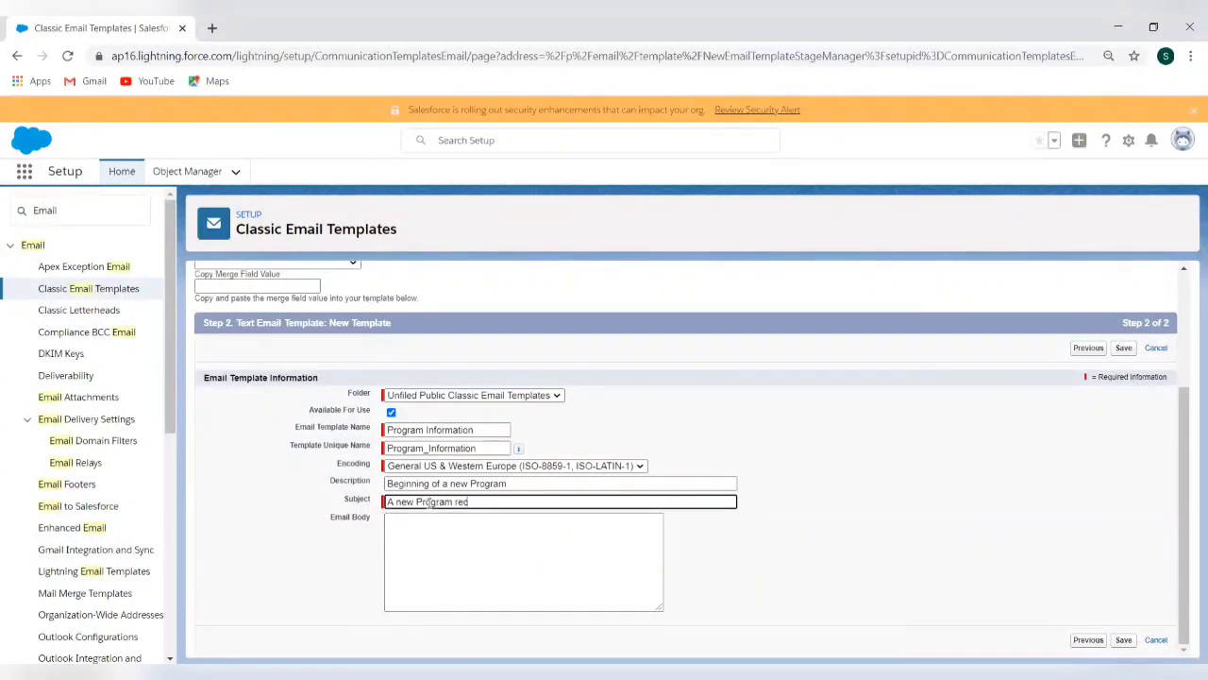
pyautogui.write('ord is created')
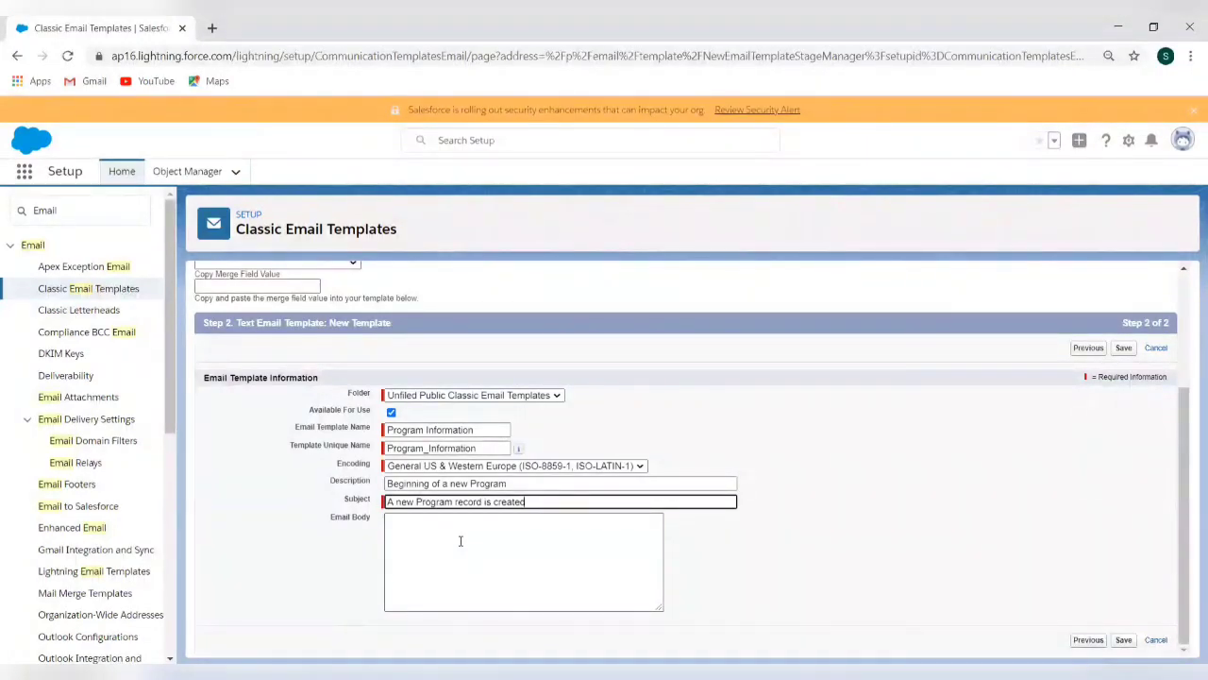
# Begin the email body with the greeting "Dear <Program Owner>" and, after a blank line, "A new Program record has been created."
pyautogui.click(406, 530)
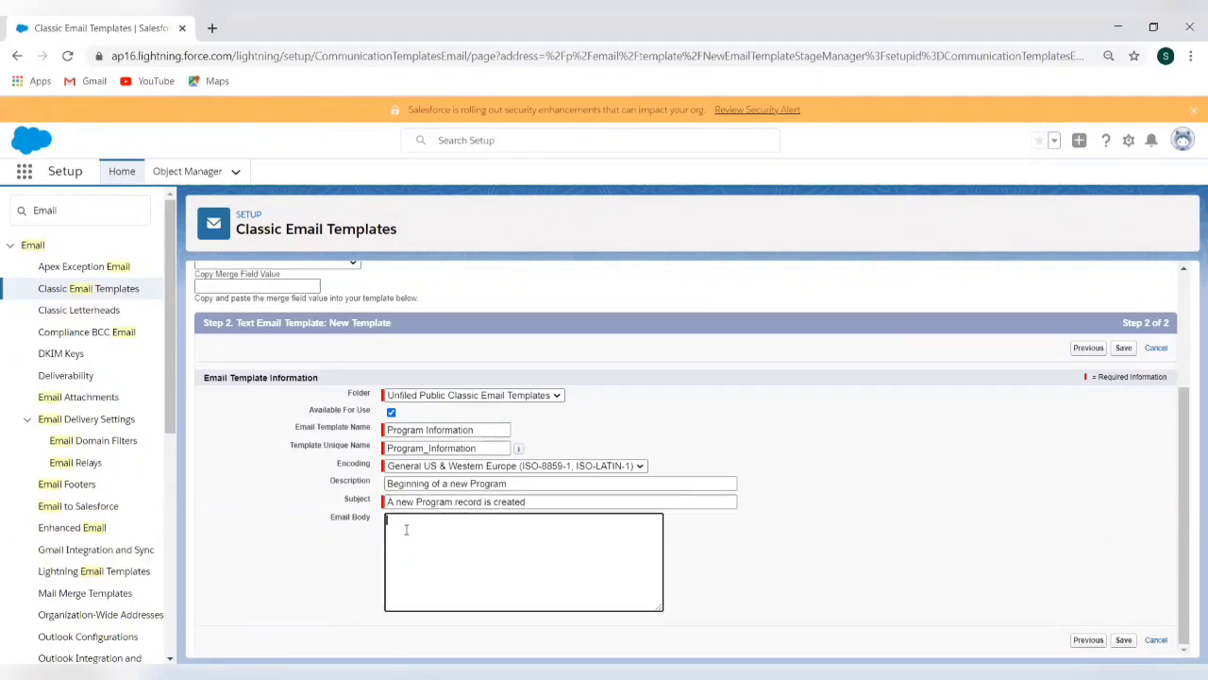
pyautogui.write('Dear')
pyautogui.write(' {')
pyautogui.write('Program')
pyautogui.write(' Owner')
pyautogui.write('}')
pyautogui.press('Return')
pyautogui.press('Return')
pyautogui.write('A new Program record')
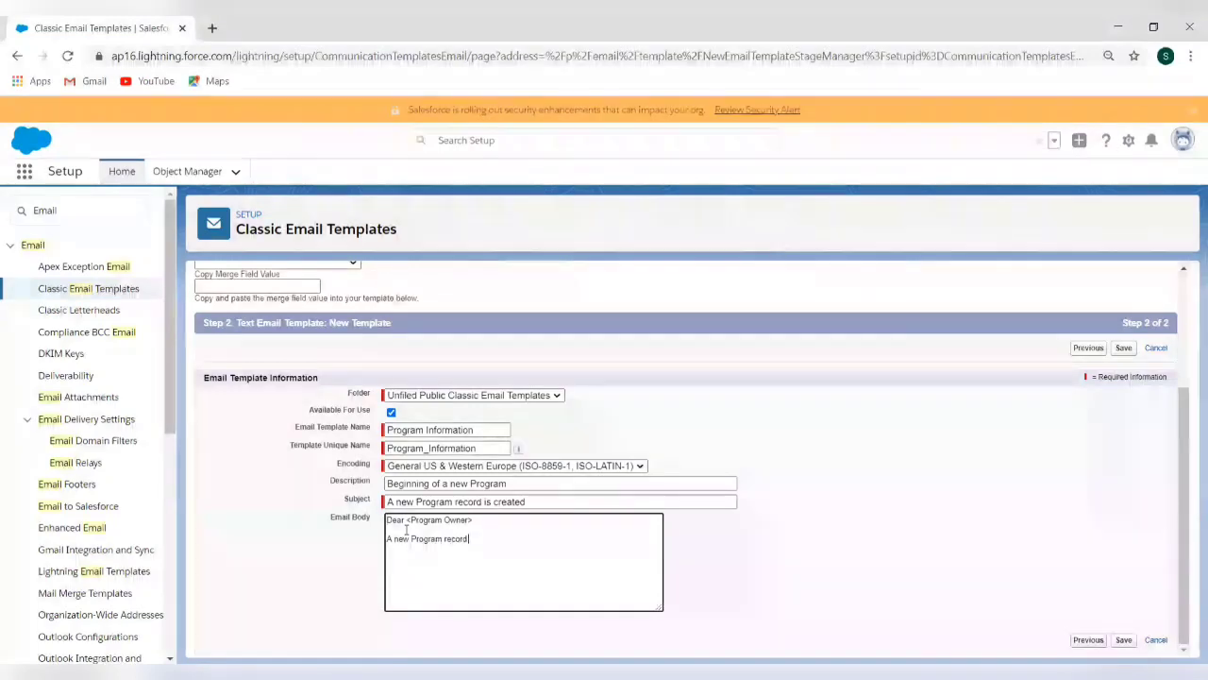
pyautogui.write(' ias been')
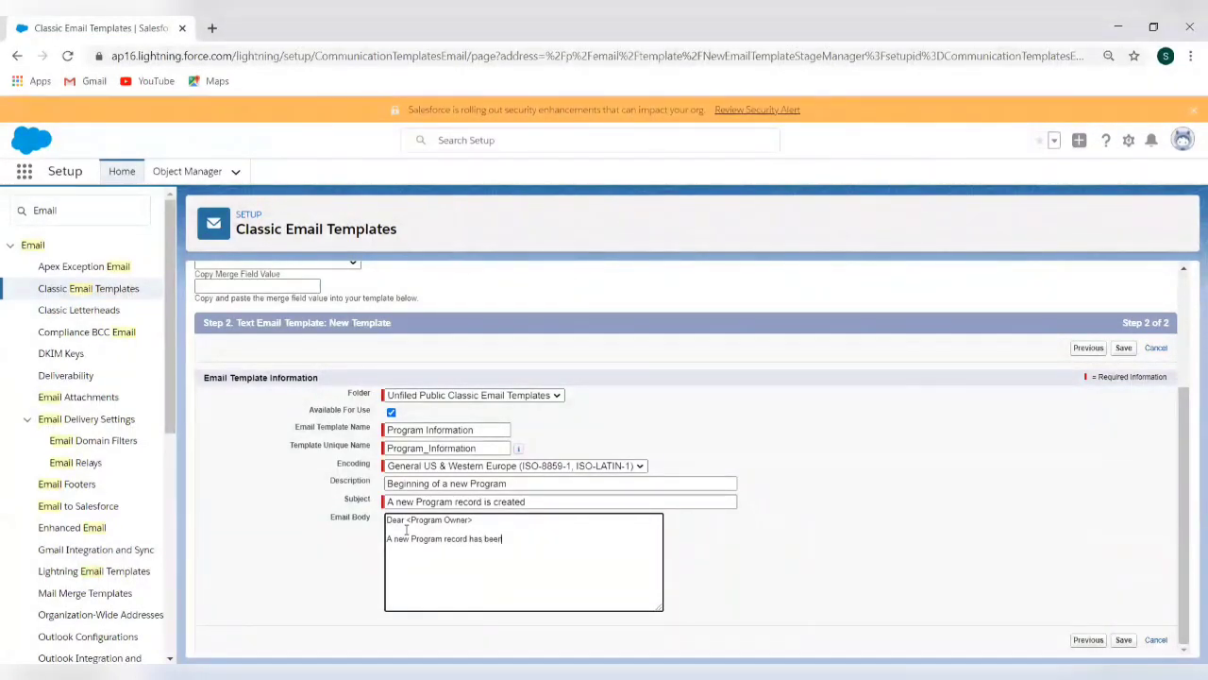
pyautogui.write(' created')
pyautogui.write('.')
# Add separate body lines "Program Name :", "Program Start Date :" and "Program End Date :", and close the email with "Thanks!!"
pyautogui.write('Program')
pyautogui.write(' name')
pyautogui.press('BackSpace')
pyautogui.press('BackSpace')
pyautogui.press('BackSpace')
pyautogui.press('BackSpace')
pyautogui.write('M')
pyautogui.press('BackSpace')
pyautogui.write('Name ')
pyautogui.write('Program S')
pyautogui.write('tart D')
pyautogui.write('ate :')
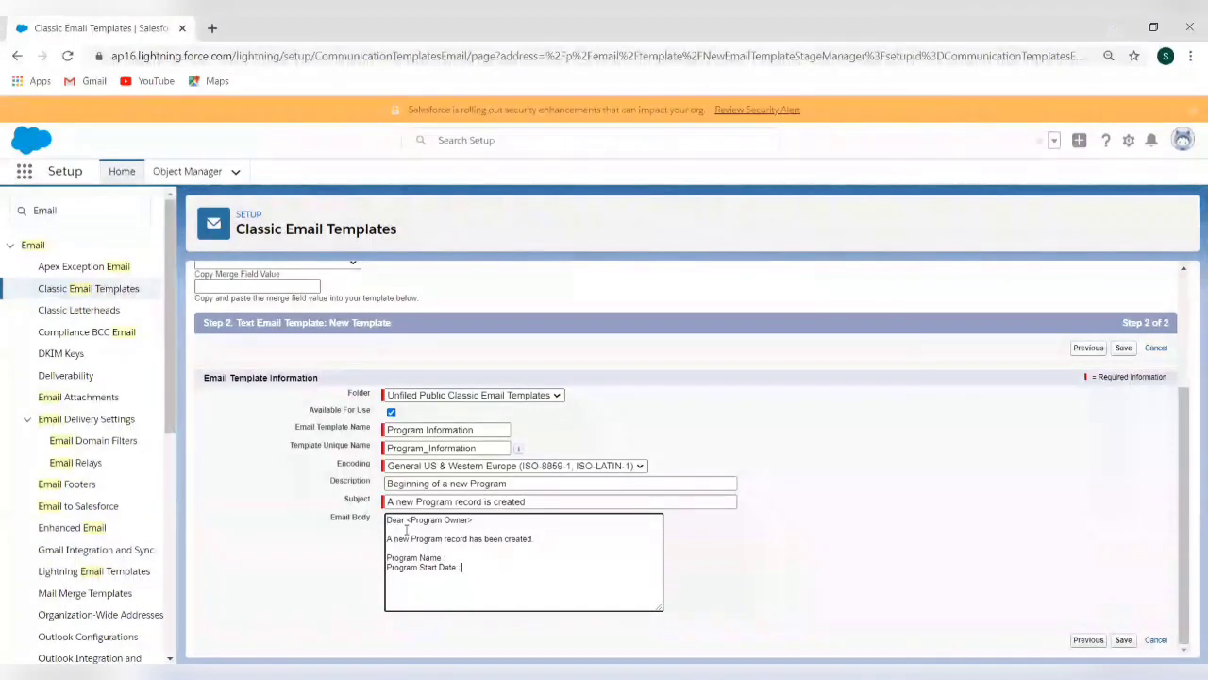
pyautogui.press('Return')
pyautogui.write('Program')
pyautogui.write(' End')
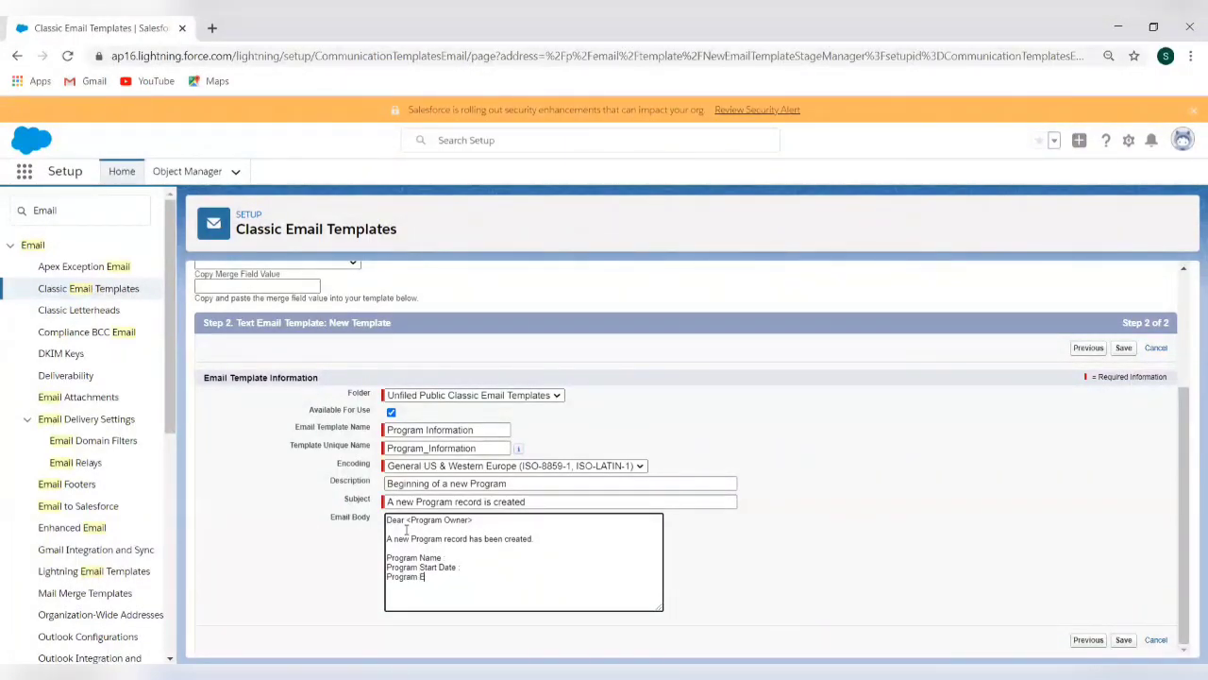
pyautogui.write(' Date')
pyautogui.write(':  ')
pyautogui.write('Thanks!!')
# Choose Program Fields as the merge field type and copy the merge field value for Owner Full Name
pyautogui.scroll(2, 277, 403)
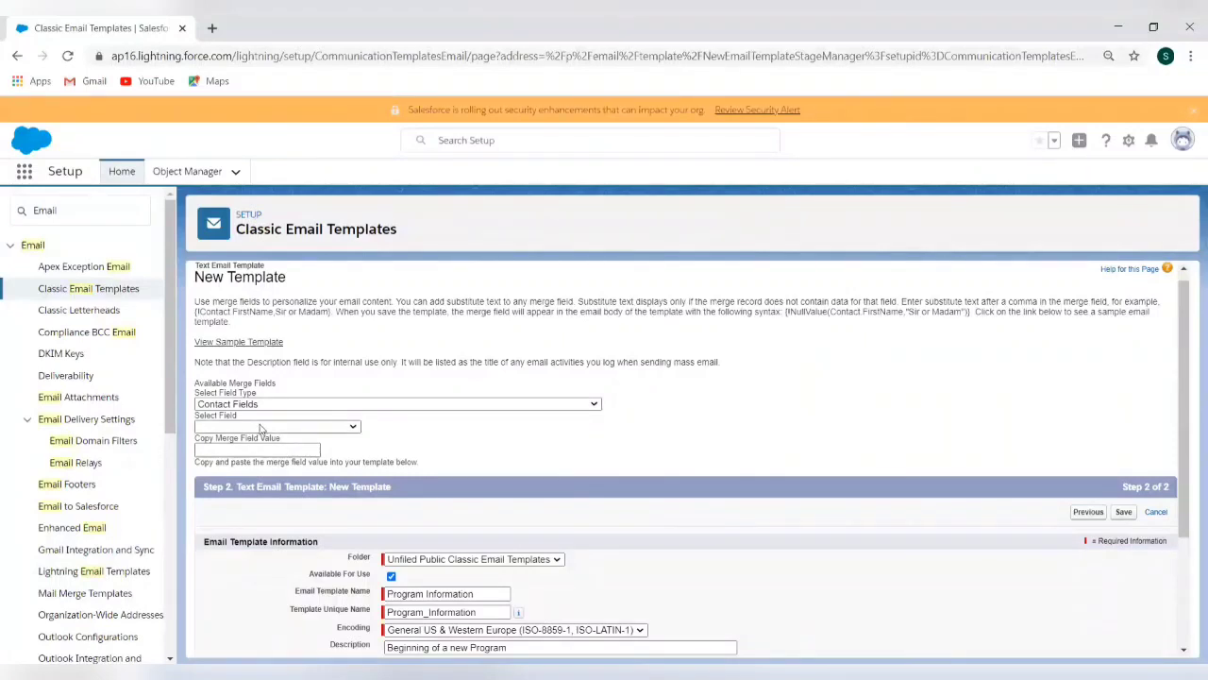
pyautogui.click(330, 407)
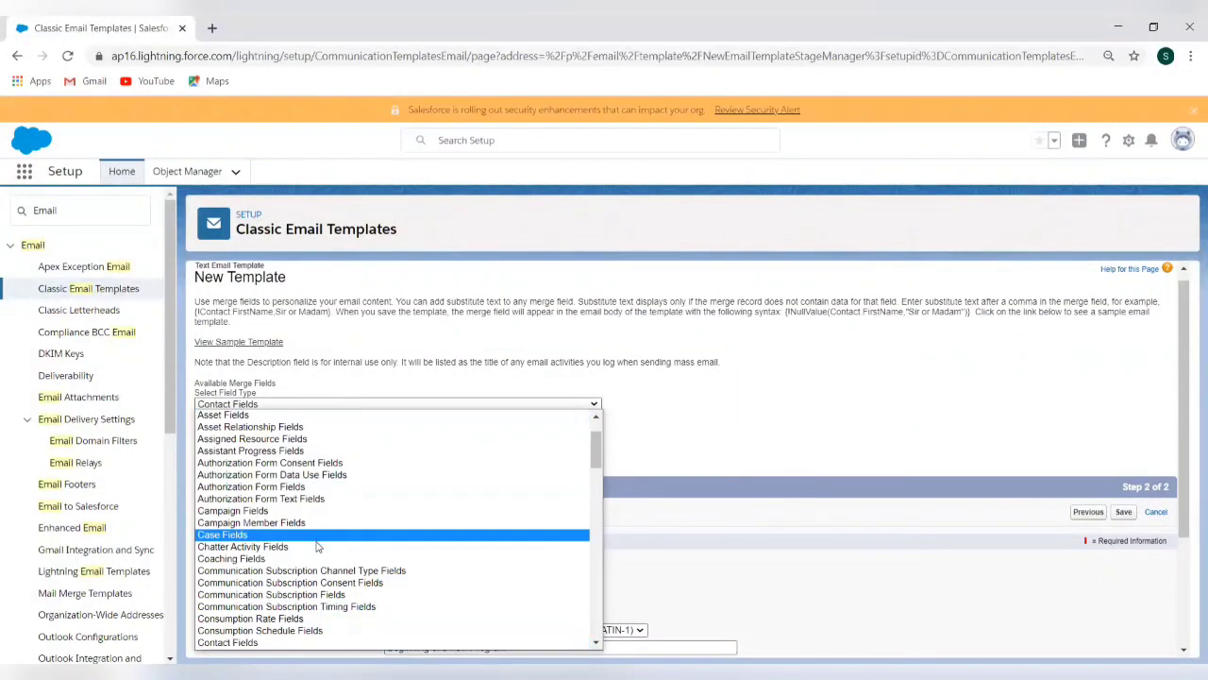
pyautogui.scroll(-9, 318, 544)
pyautogui.scroll(-6, 318, 544)
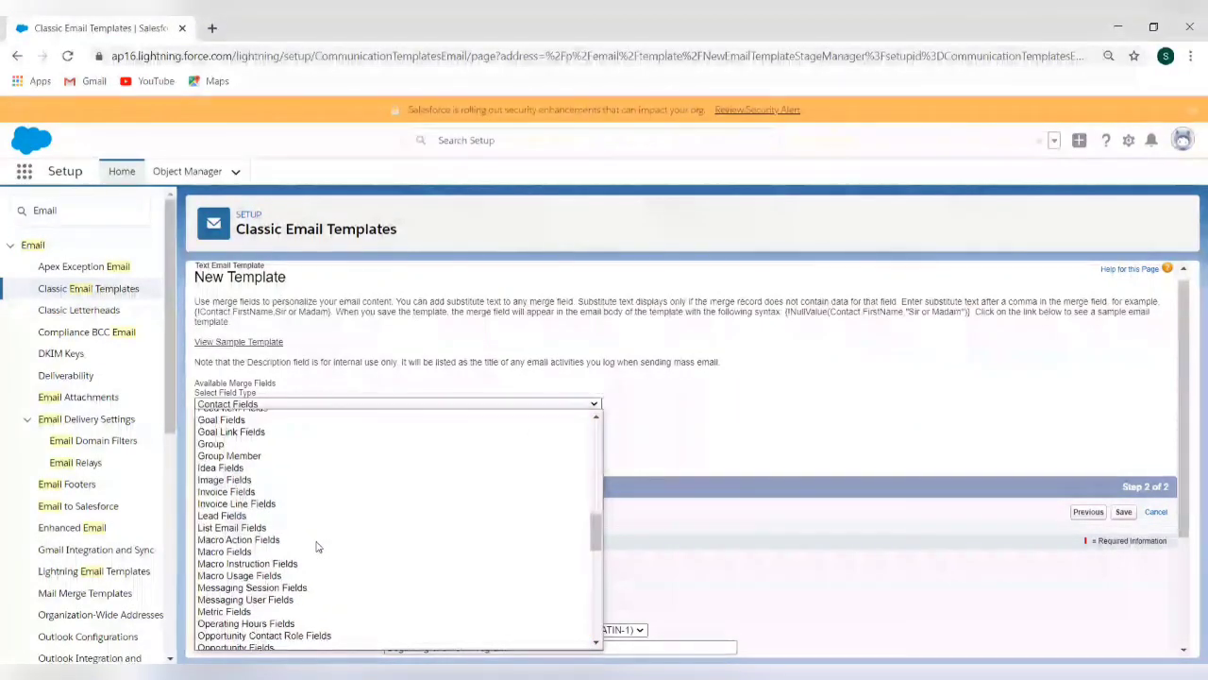
pyautogui.scroll(-8, 312, 590)
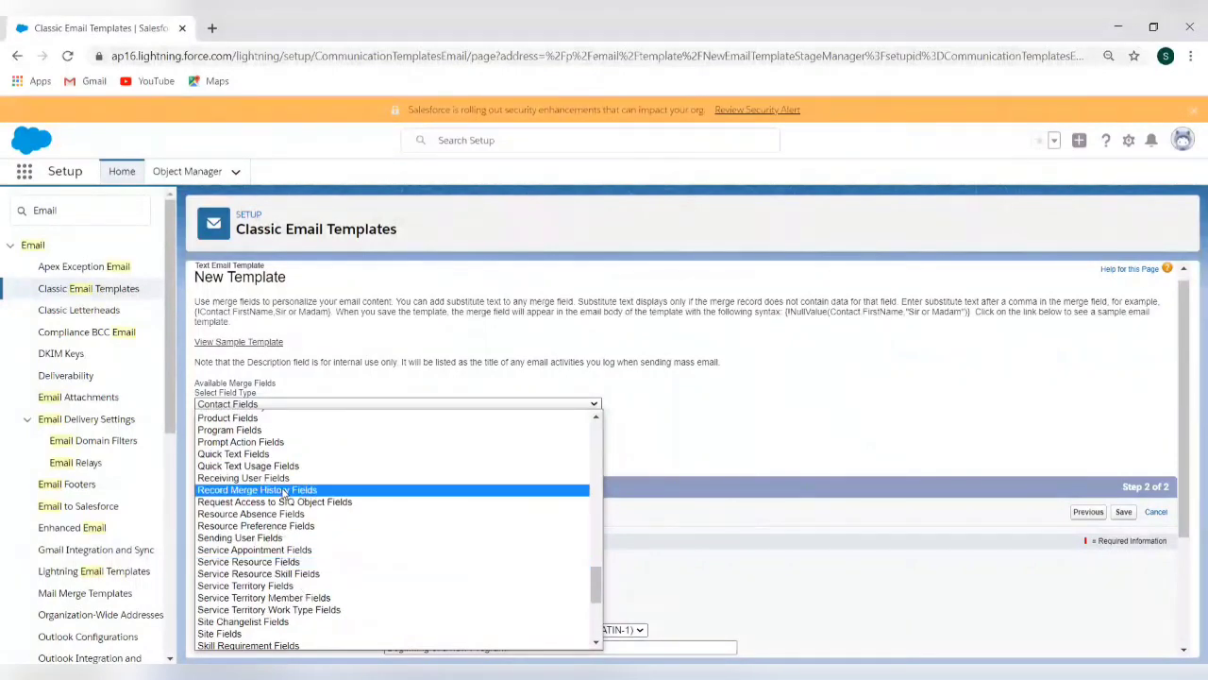
pyautogui.click(277, 433)
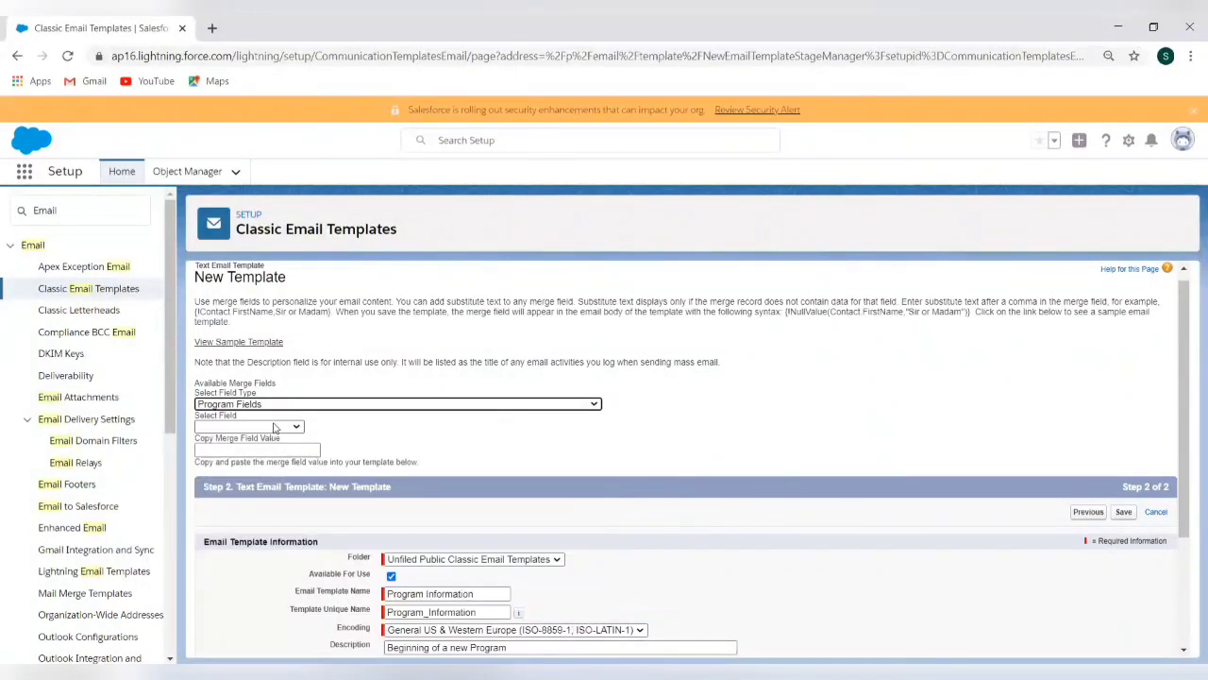
pyautogui.click(274, 426)
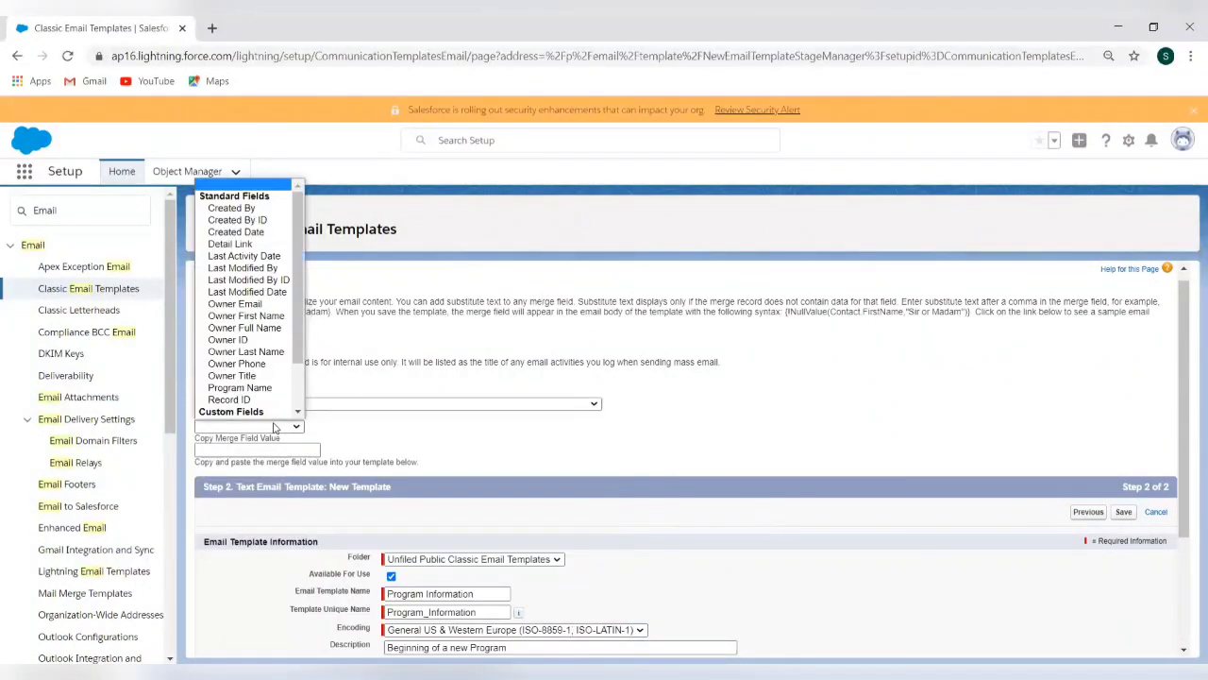
pyautogui.click(272, 327)
pyautogui.hotkey('ctrl', 'c')
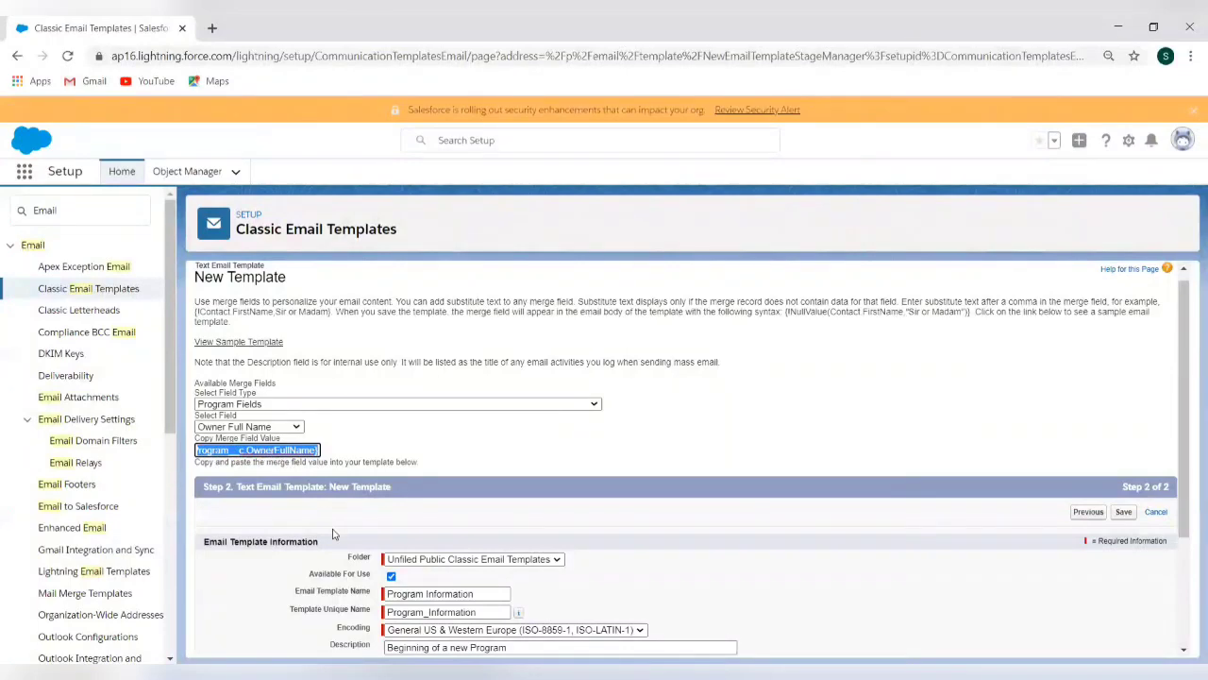
# Replace the <Program Owner> placeholder in the email body's greeting with the copied merge field {!Program__c.OwnerFullName}
pyautogui.scroll(-2, 332, 534)
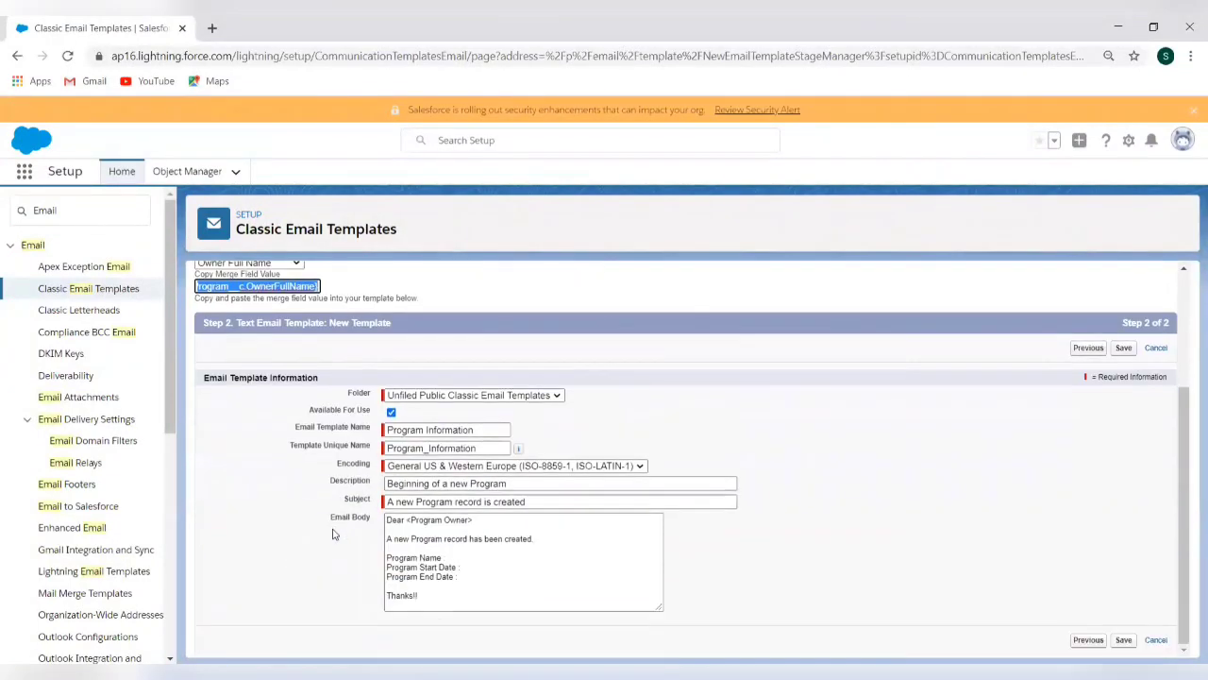
pyautogui.click(474, 520)
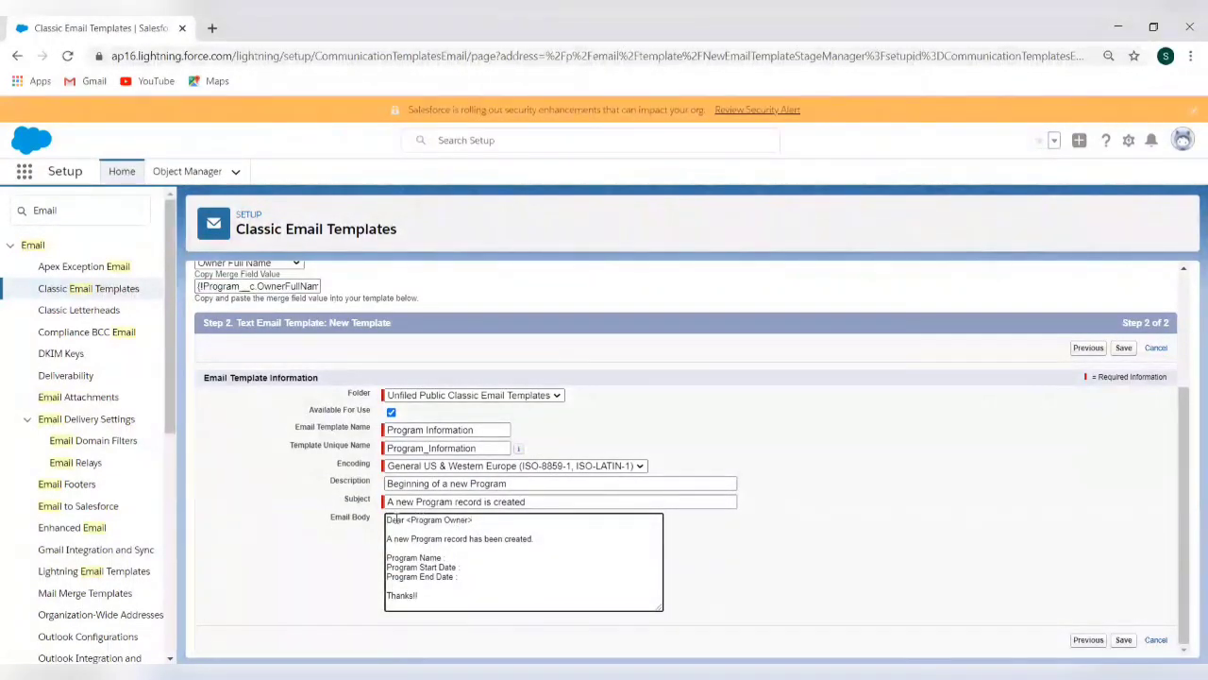
pyautogui.keyDown('shift'); pyautogui.click(406, 520); pyautogui.keyUp('shift')
pyautogui.press('BackSpace')
pyautogui.hotkey('ctrl', 'v')
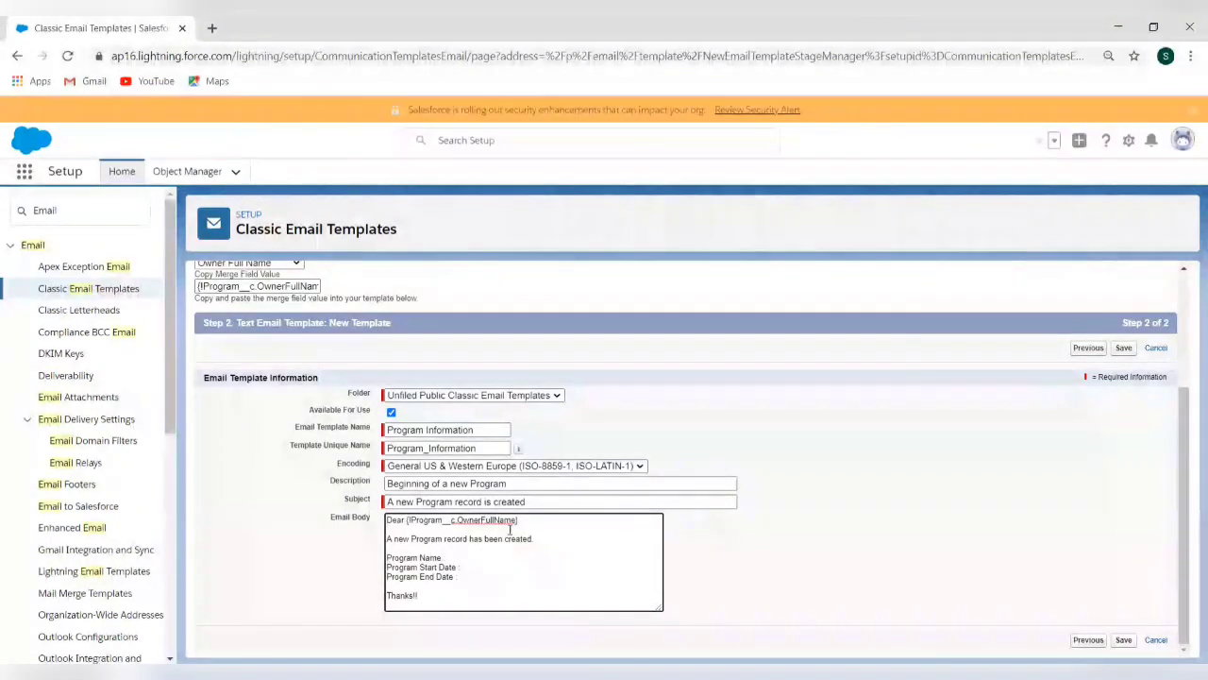
# Place the text cursor after "Program Name :" in the email body and copy the merge field value {!Program__c.Name}
pyautogui.click(461, 556)
pyautogui.scroll(1, 245, 295)
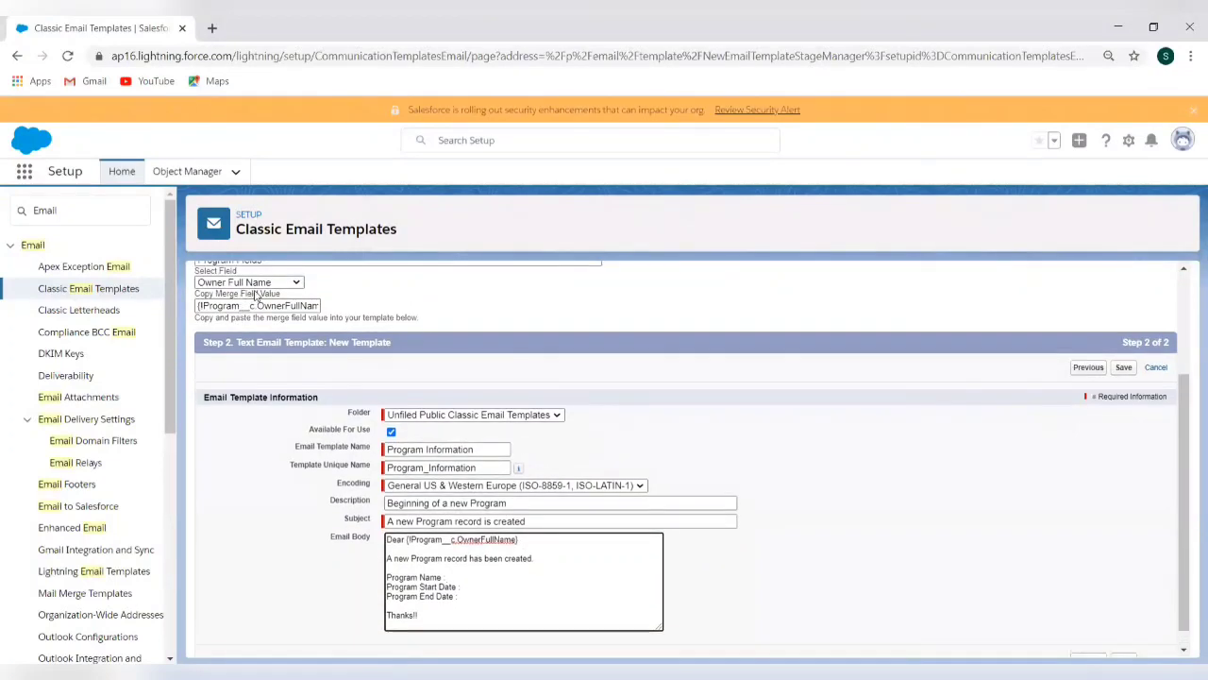
pyautogui.click(263, 283)
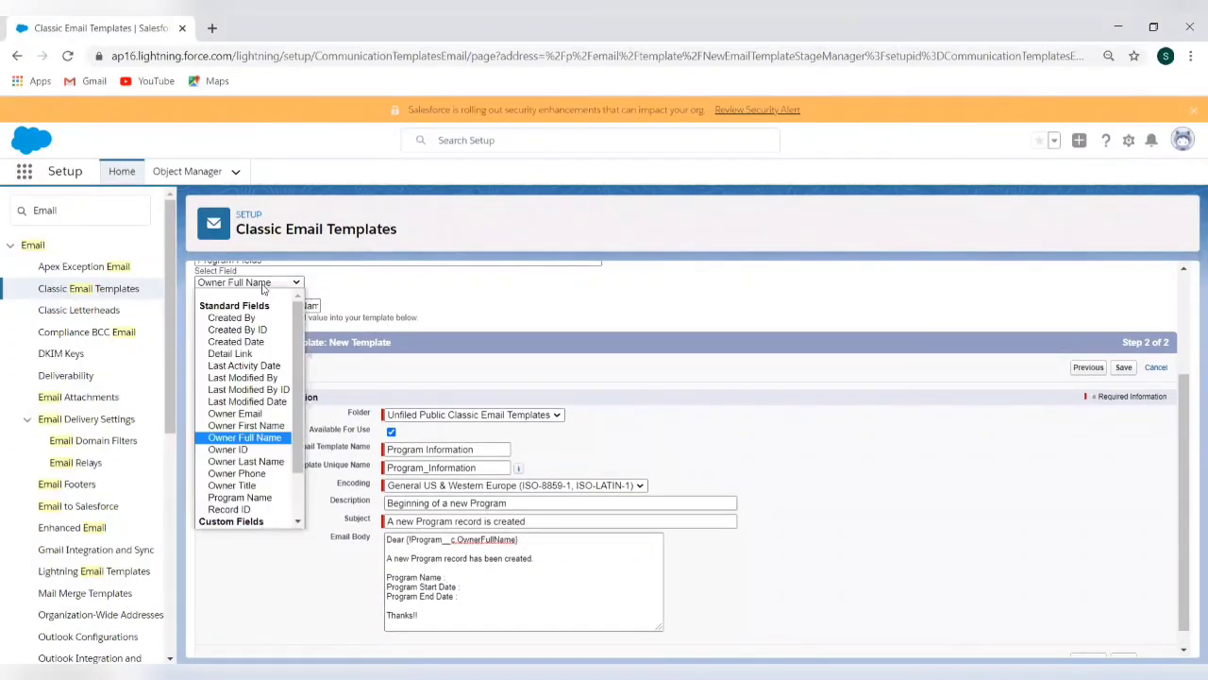
pyautogui.click(240, 496)
pyautogui.hotkey('ctrl', 'c')
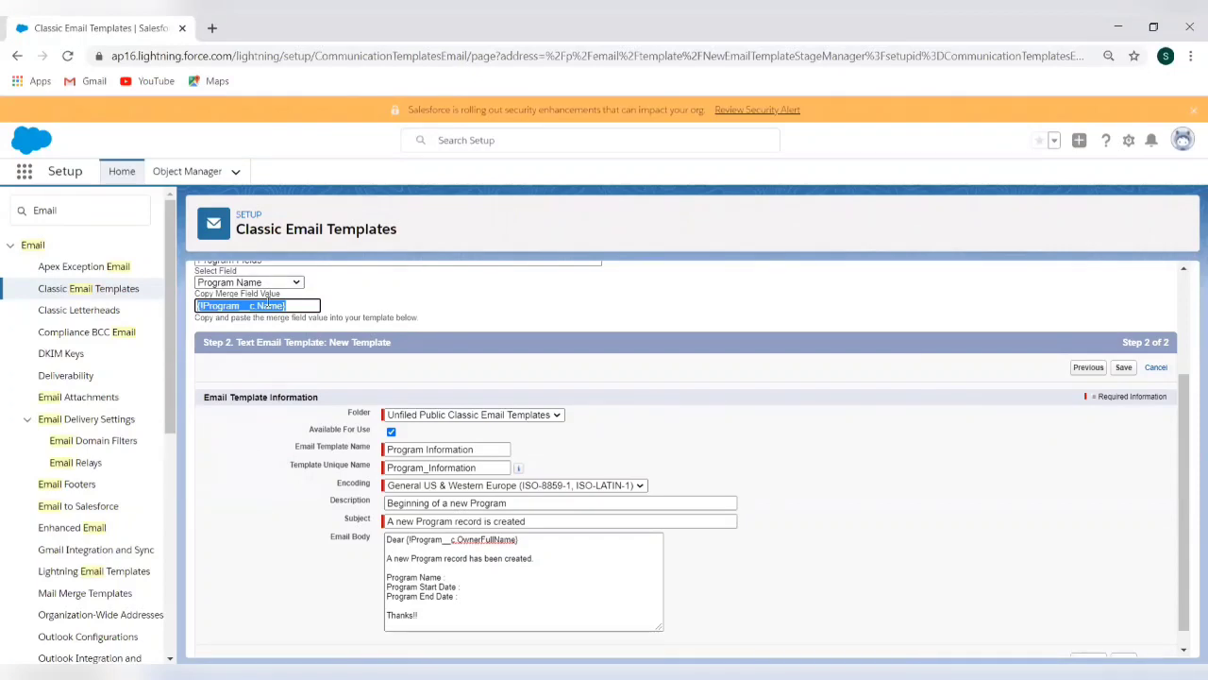
# Insert the copied {!Program__c.Name} after "Program Name :" and the Program Start Date merge field after "Program Start Date :" in the email body
pyautogui.click(465, 572)
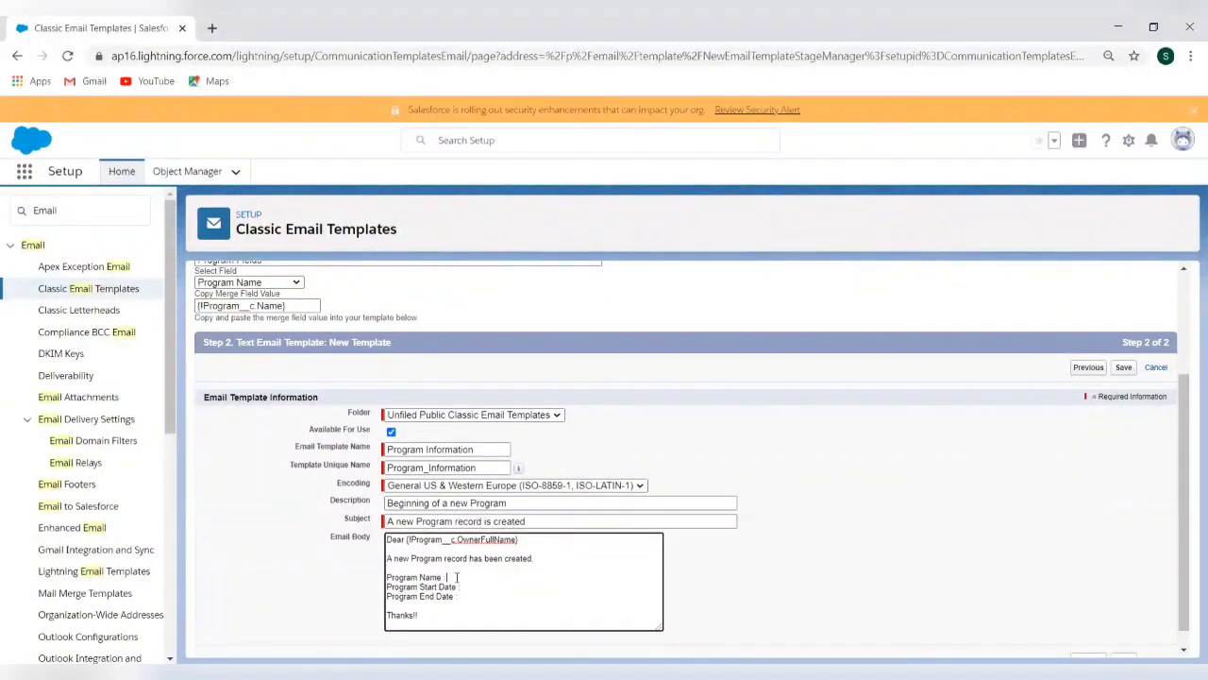
pyautogui.hotkey('ctrl', 'v')
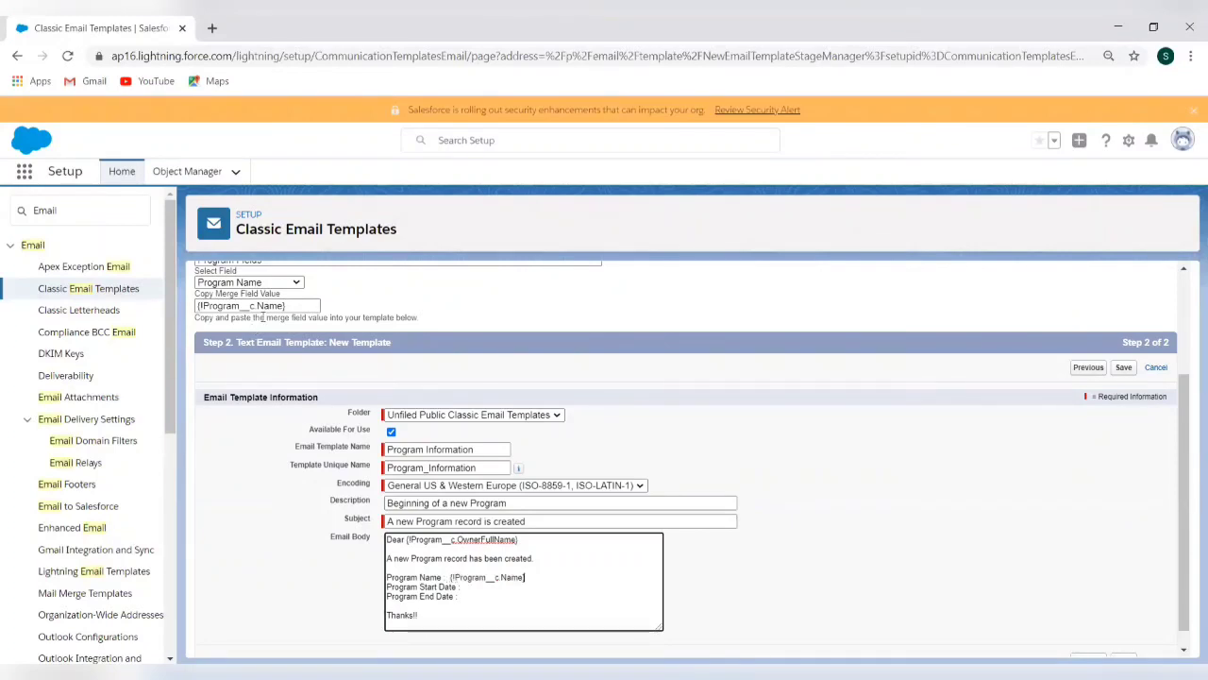
pyautogui.click(249, 283)
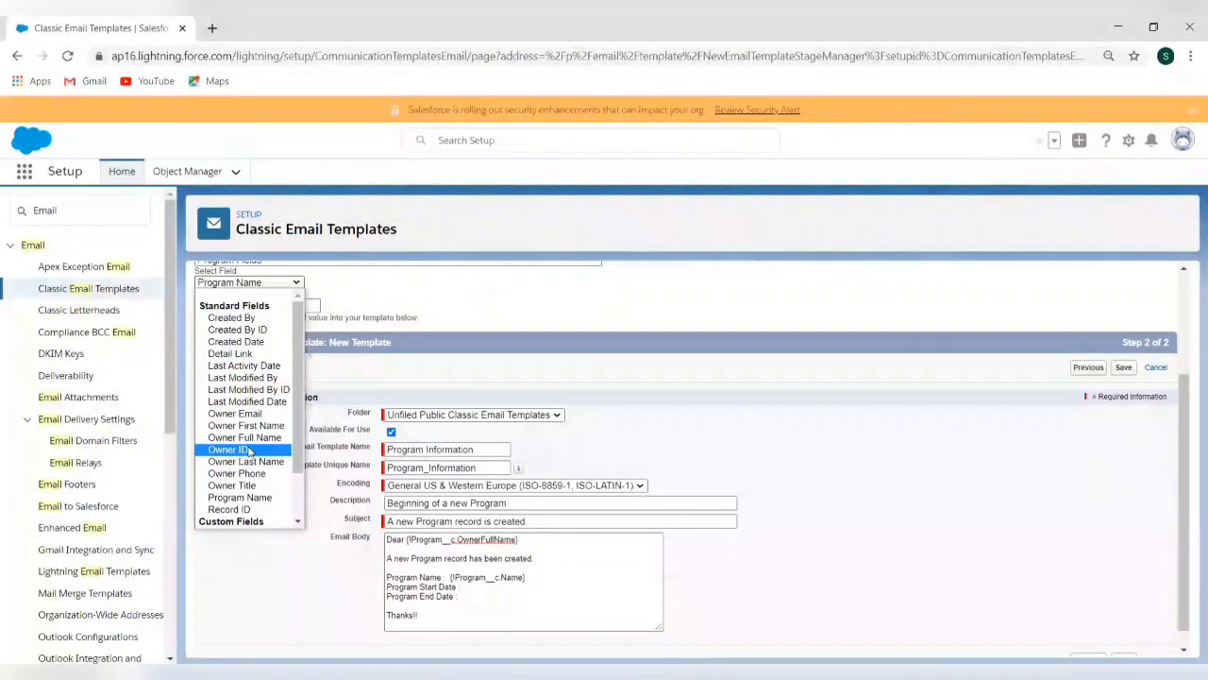
pyautogui.scroll(-2, 252, 506)
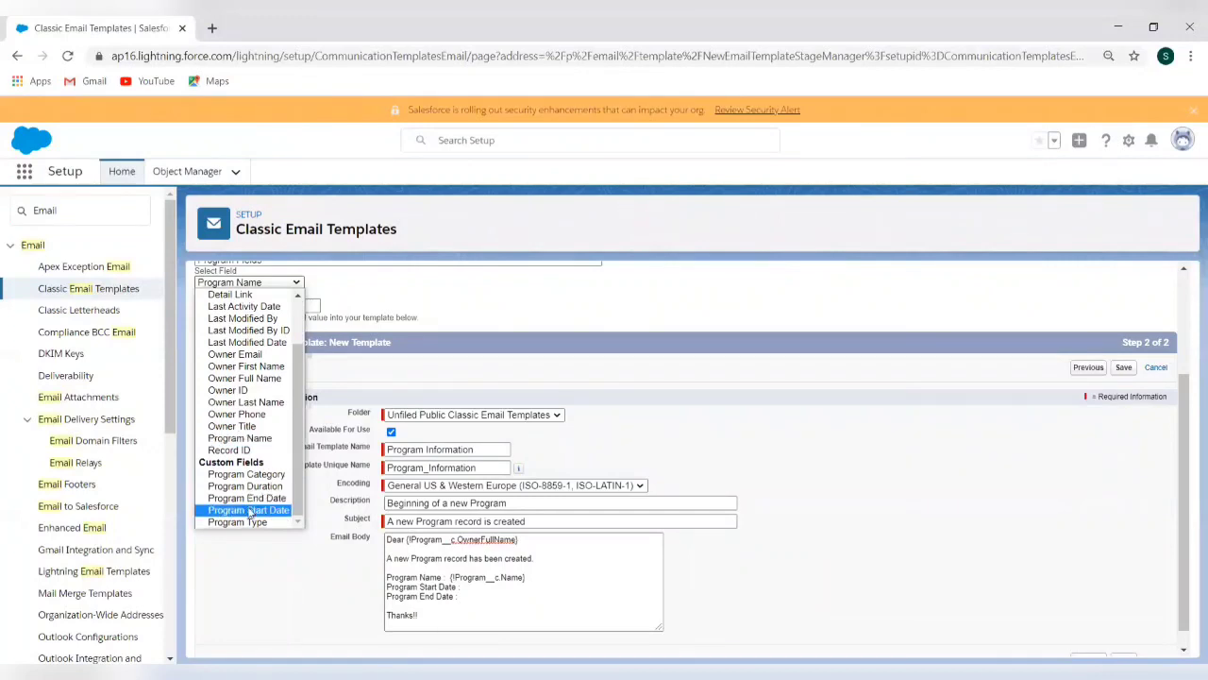
pyautogui.click(250, 510)
pyautogui.hotkey('ctrl', 'c')
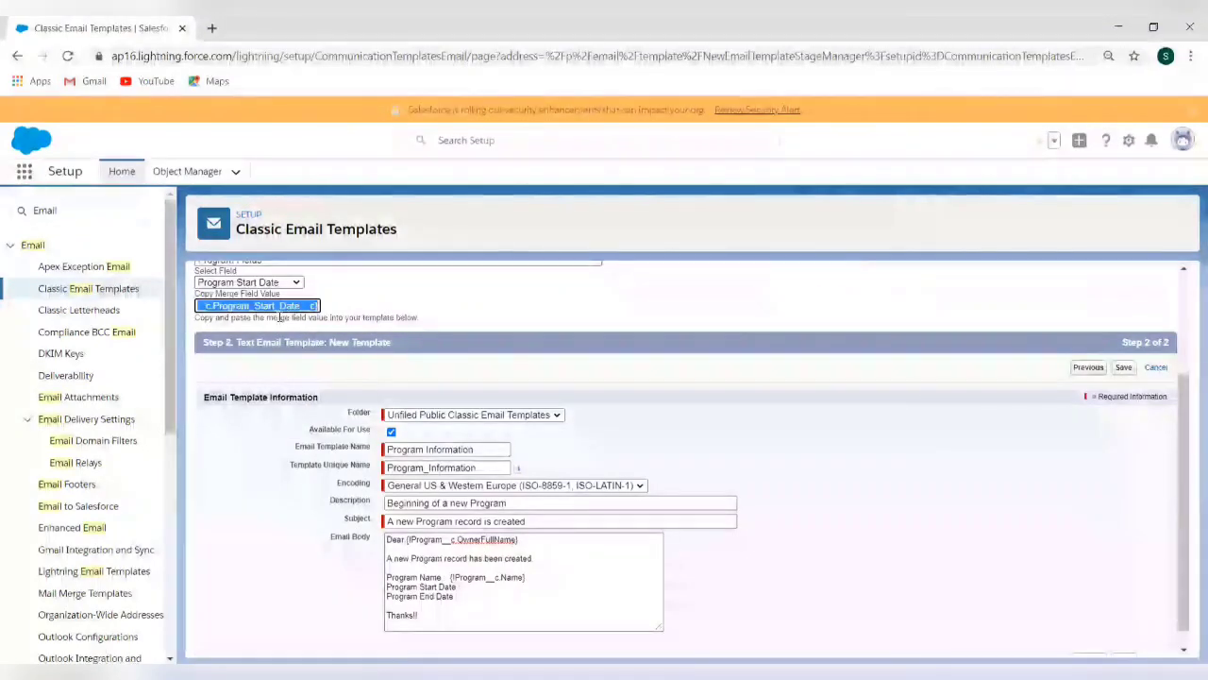
pyautogui.click(464, 586)
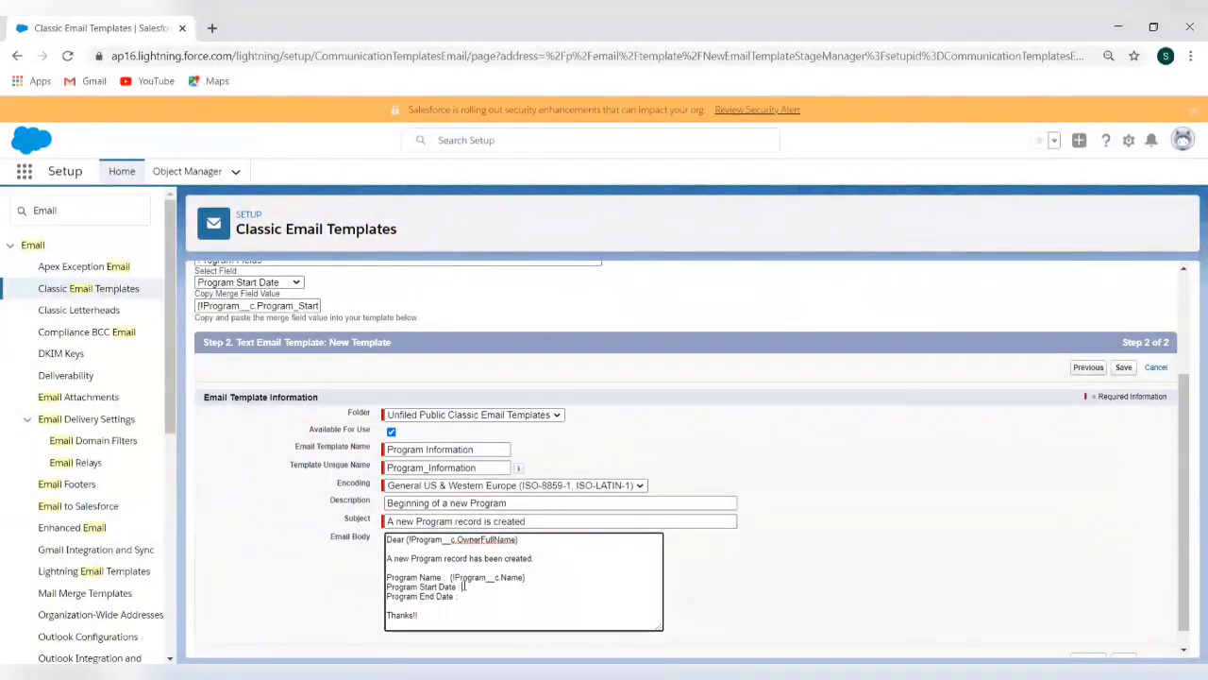
pyautogui.hotkey('ctrl', 'v')
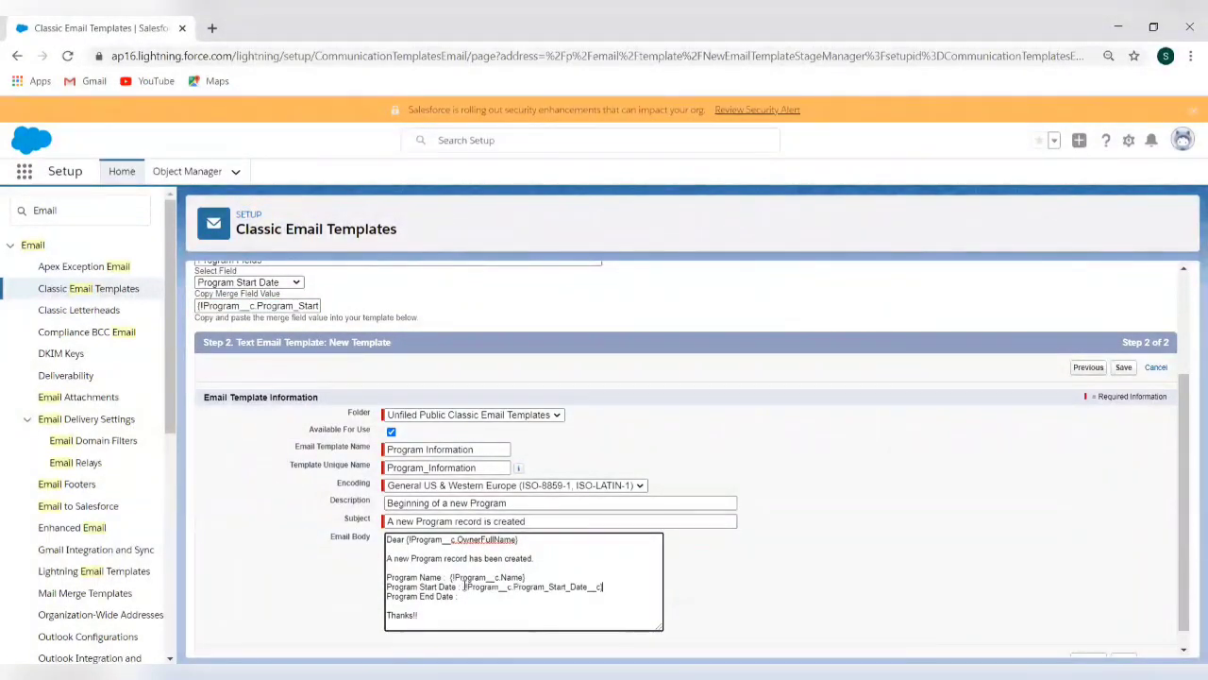
# Copy the merge field value for Program End Date and insert it after "Program End Date :" in the email body
pyautogui.click(257, 305)
pyautogui.click(267, 283)
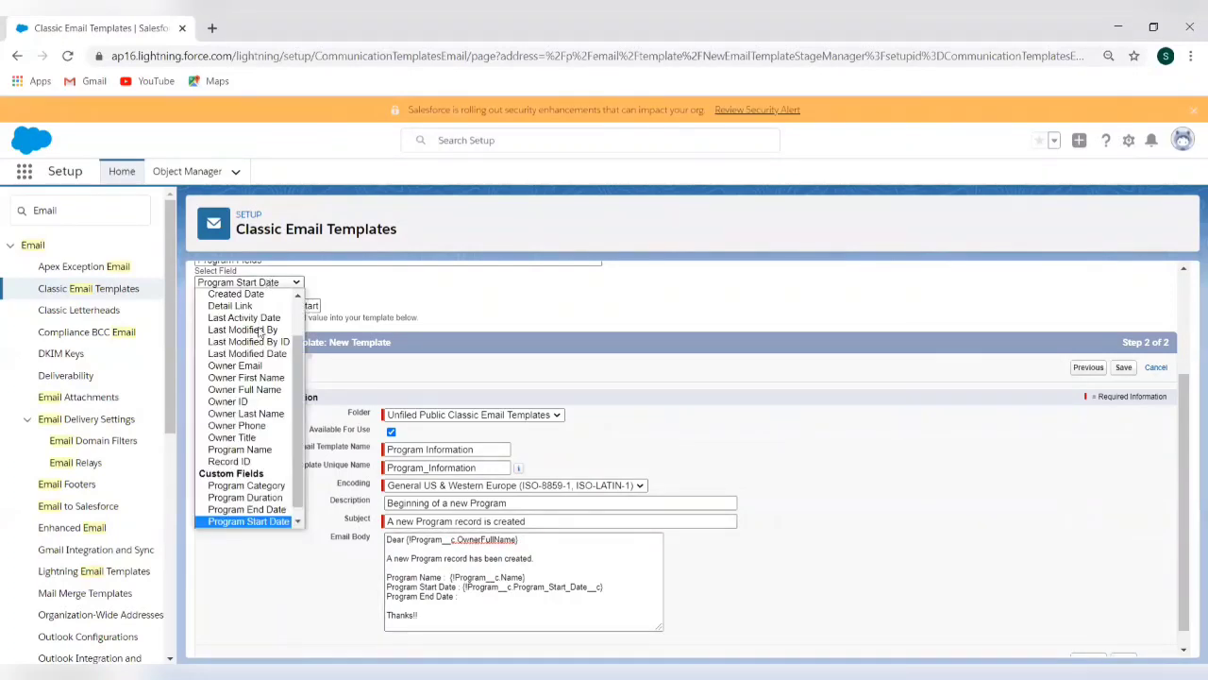
pyautogui.click(249, 511)
pyautogui.hotkey('ctrl', 'c')
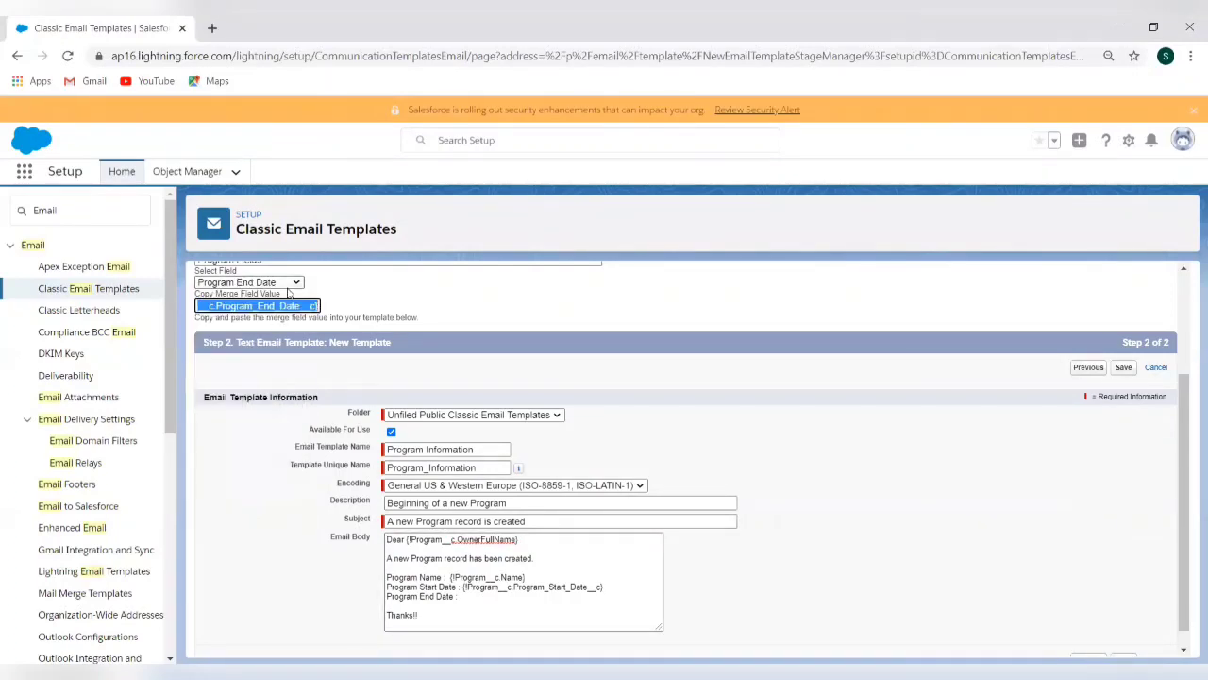
pyautogui.click(470, 597)
pyautogui.hotkey('ctrl', 'v')
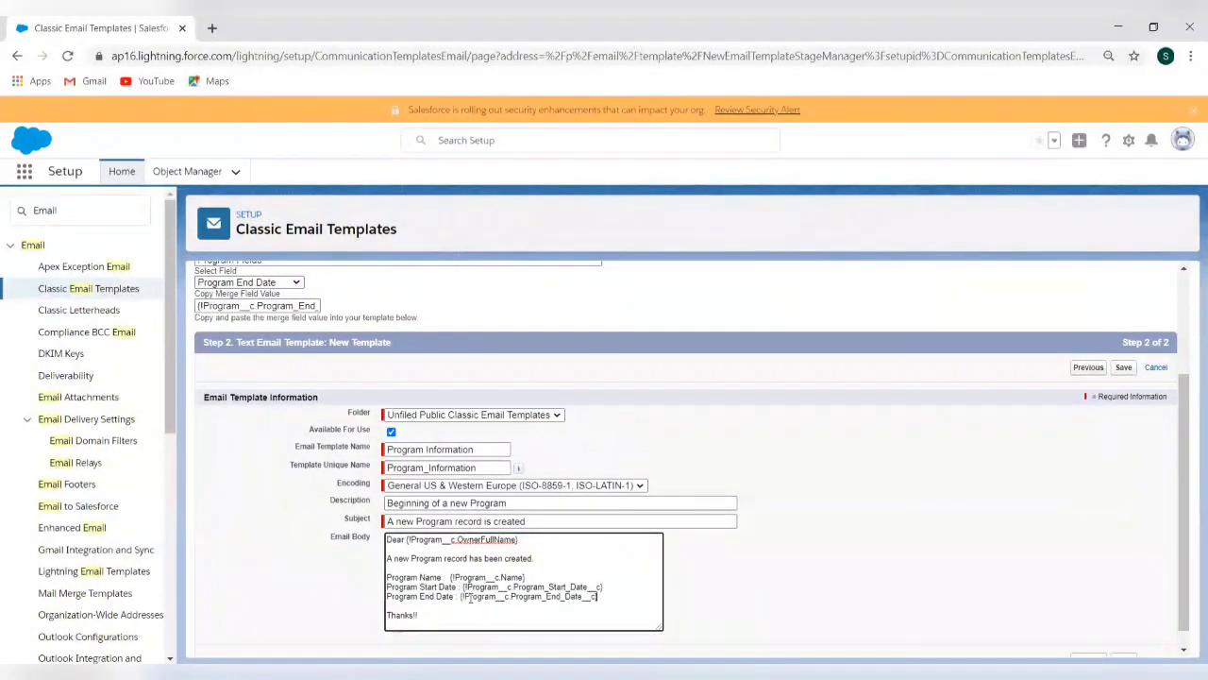
# Save the Program Information email template and review its details and plain text preview
pyautogui.scroll(-1, 790, 549)
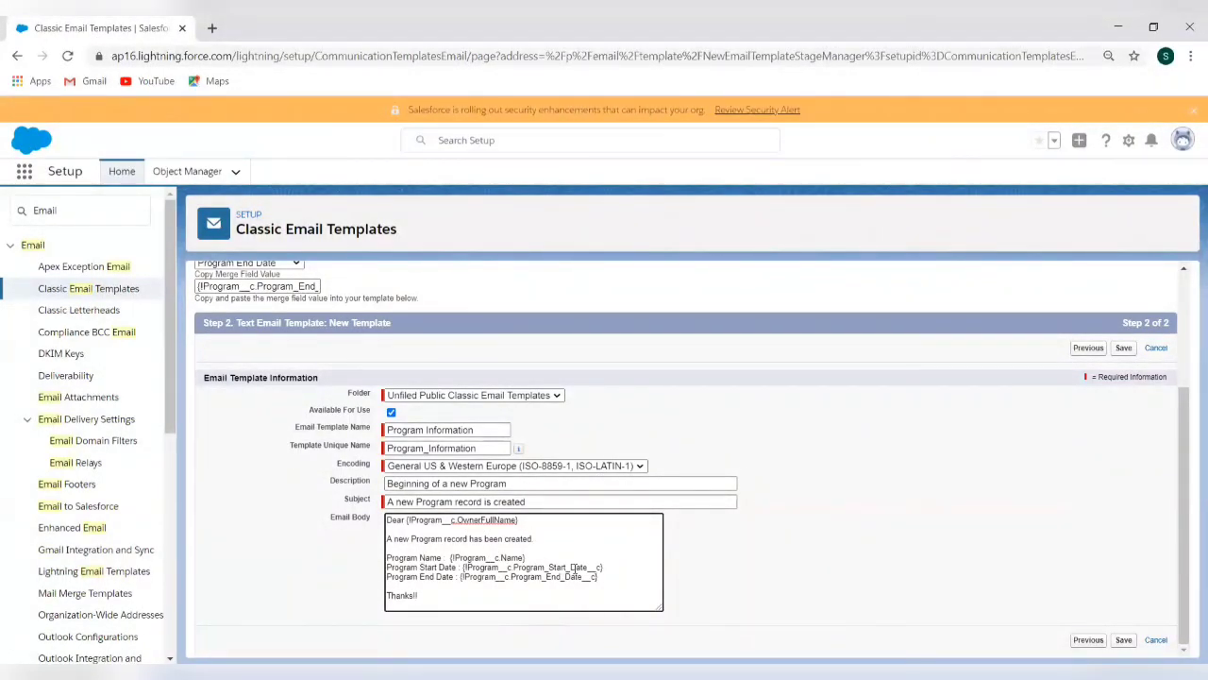
pyautogui.click(1124, 640)
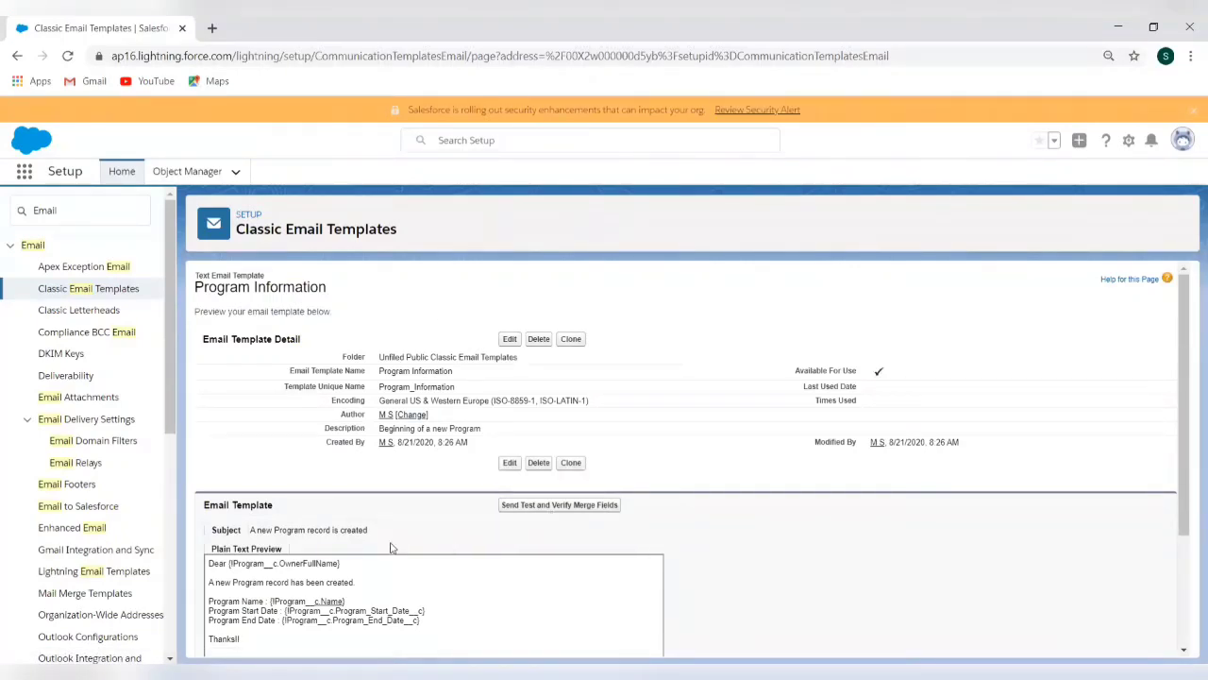
pyautogui.scroll(-3, 398, 519)
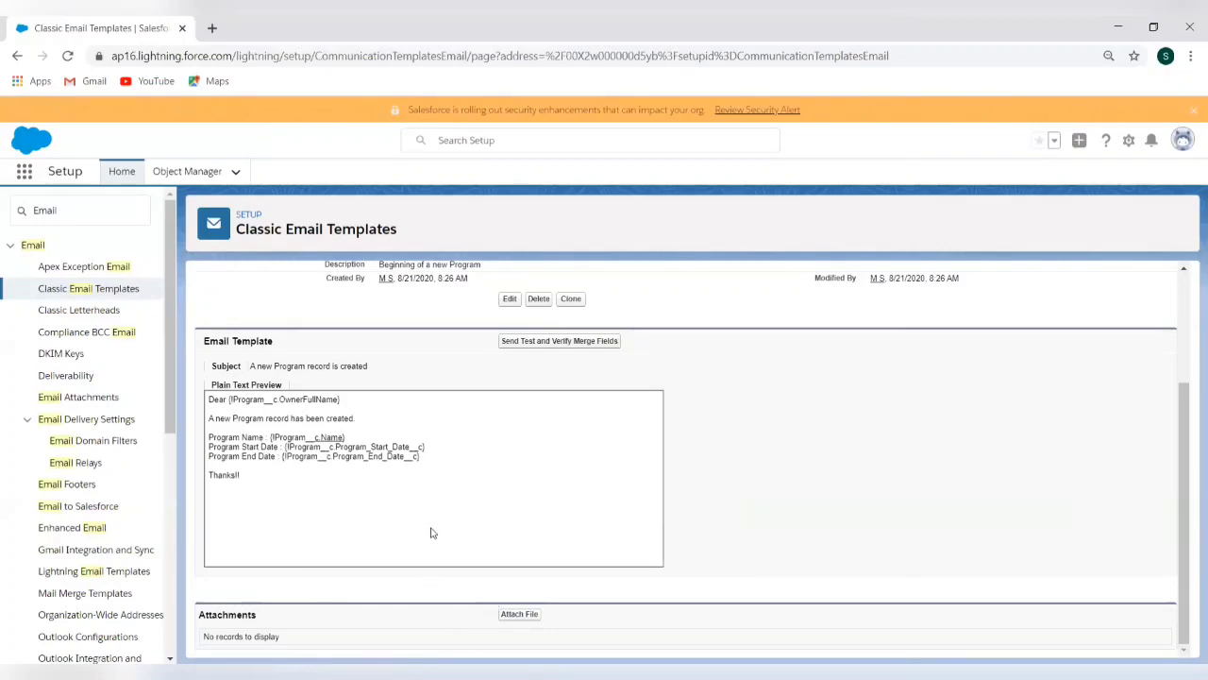
pyautogui.scroll(2, 431, 534)
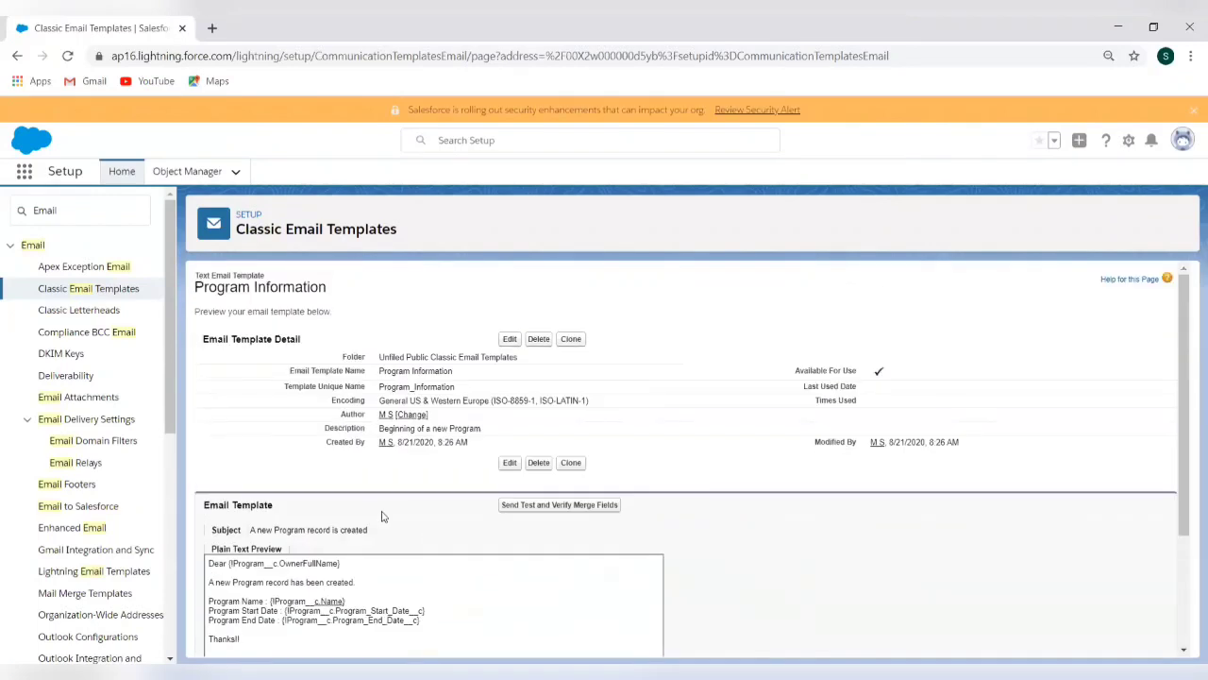
# Search Setup for "Email Alert", open the Email Alerts page and continue past the workflow introduction
pyautogui.click(95, 211)
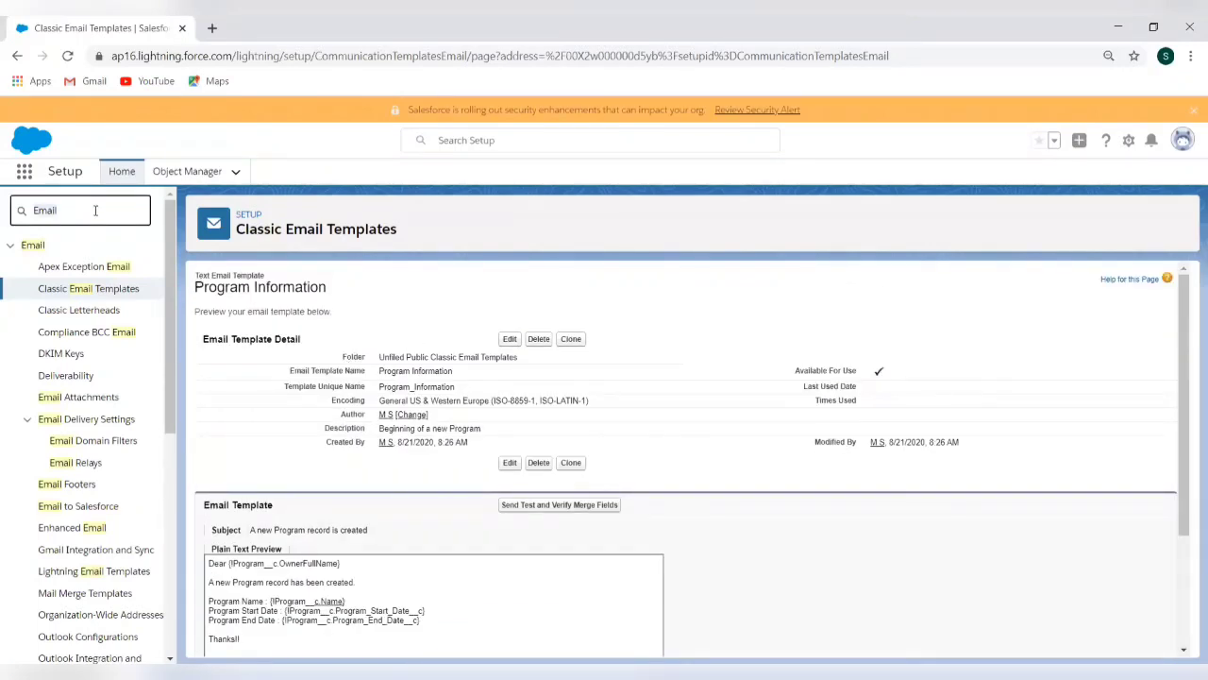
pyautogui.write('Email Alert')
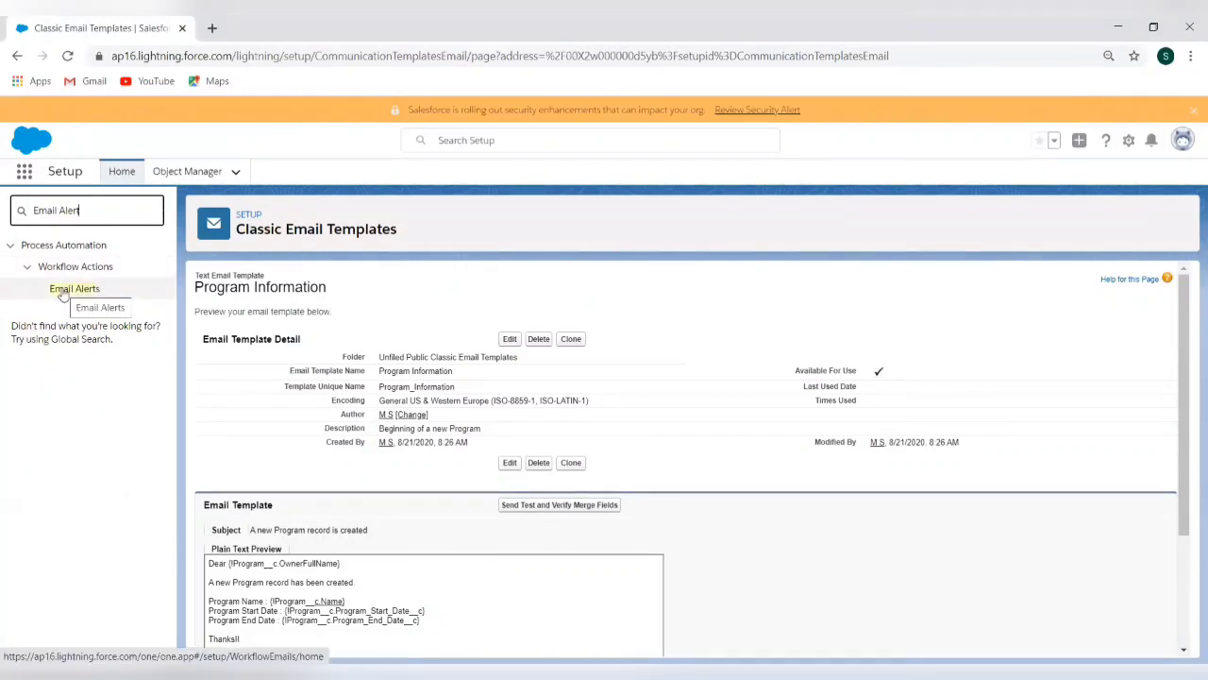
pyautogui.click(62, 290)
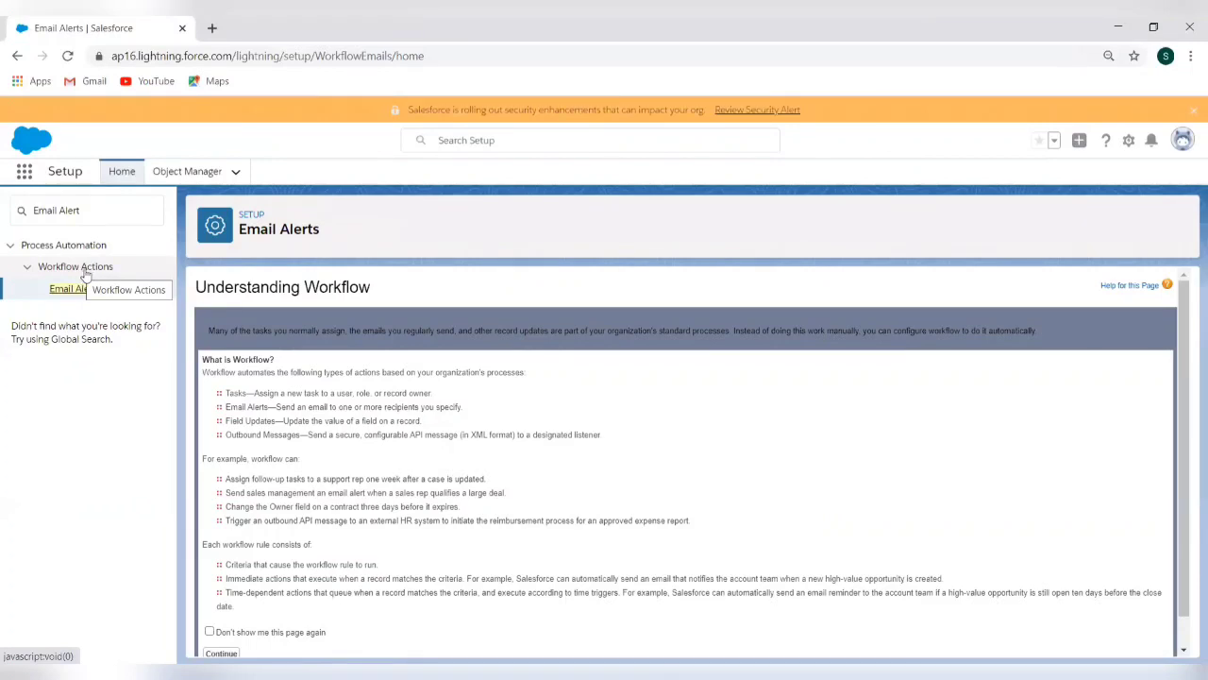
pyautogui.click(74, 289)
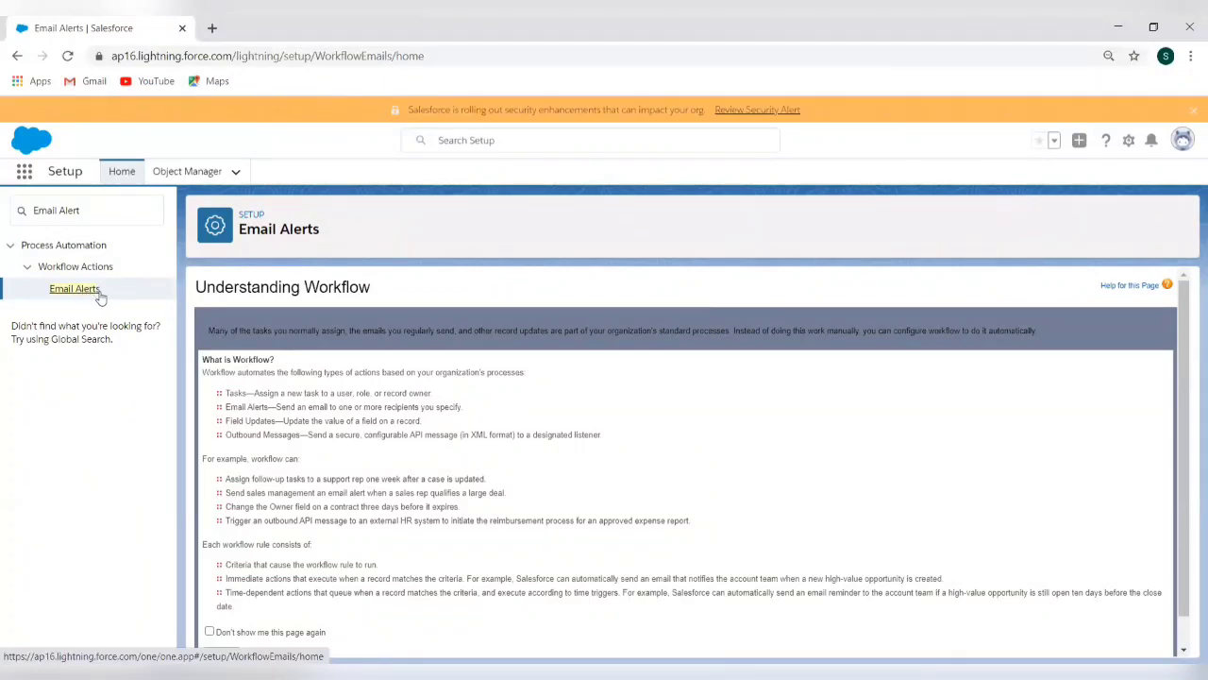
pyautogui.scroll(-1, 360, 533)
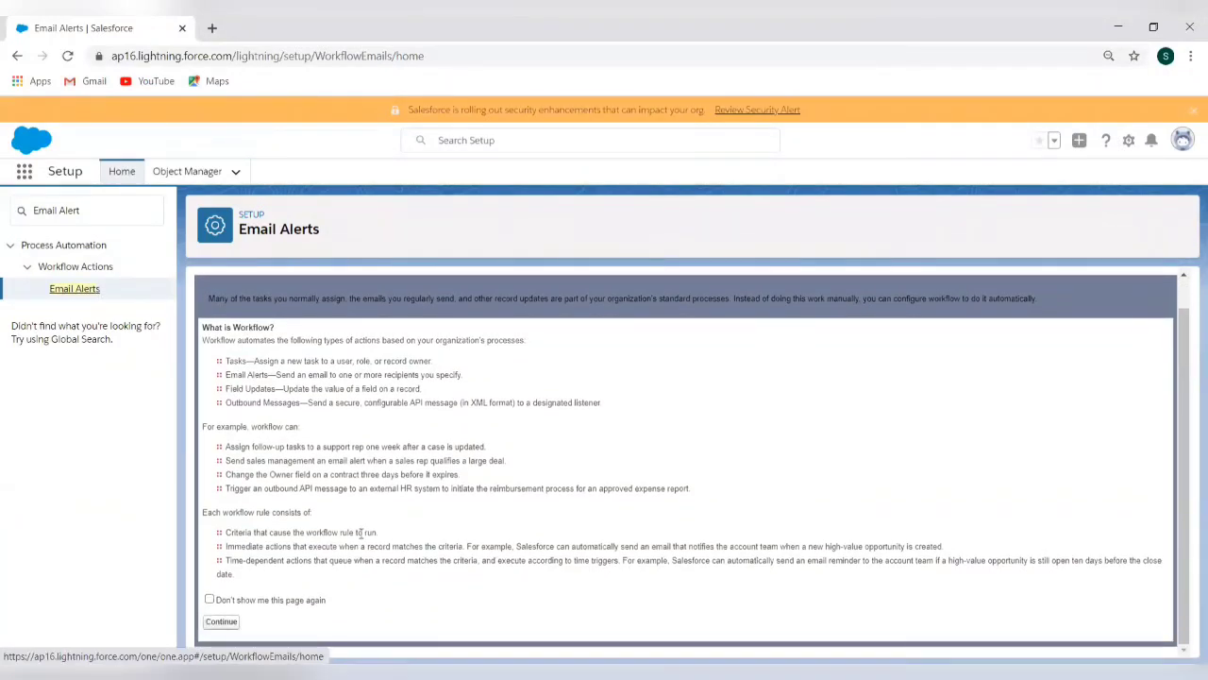
pyautogui.click(226, 623)
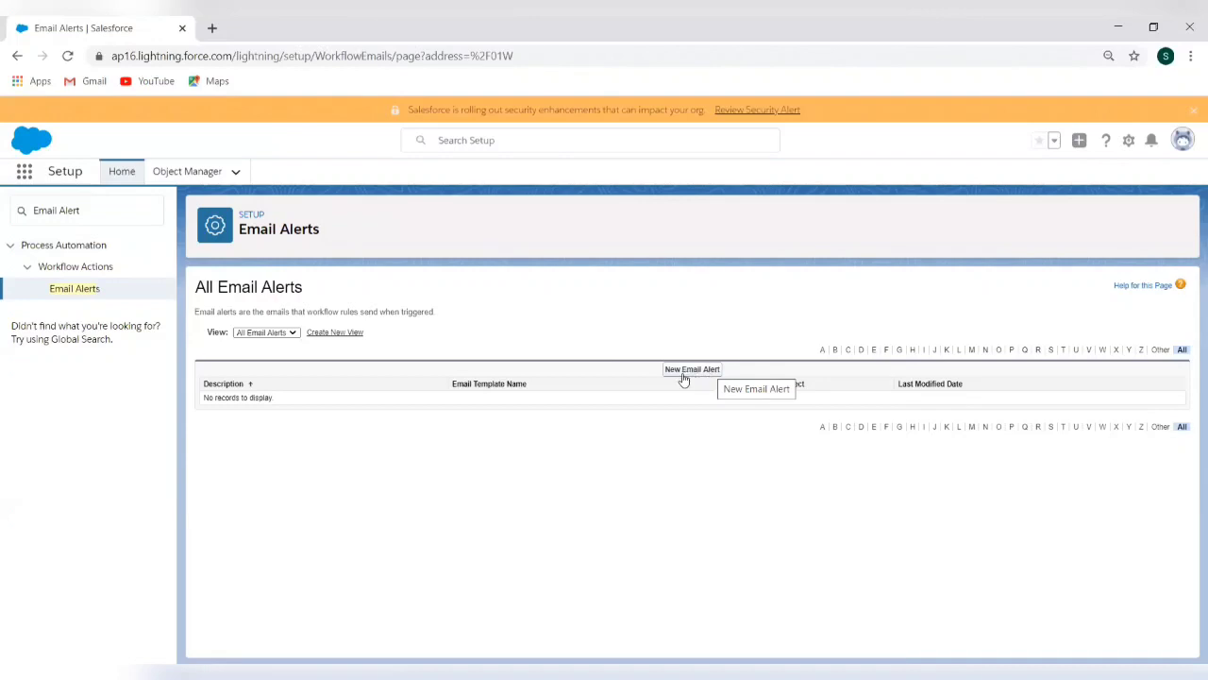
# Start a new email alert with the description "New Program Alert" and the unique name New_Program_Alert
pyautogui.click(715, 376)
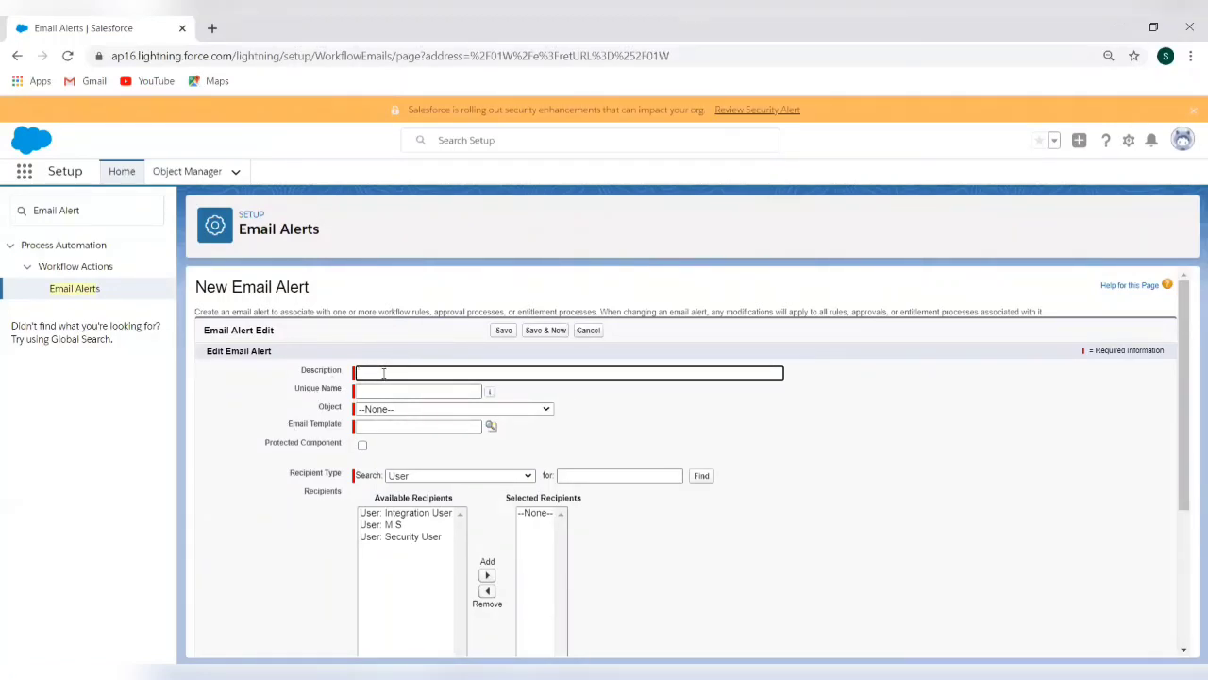
pyautogui.write('N')
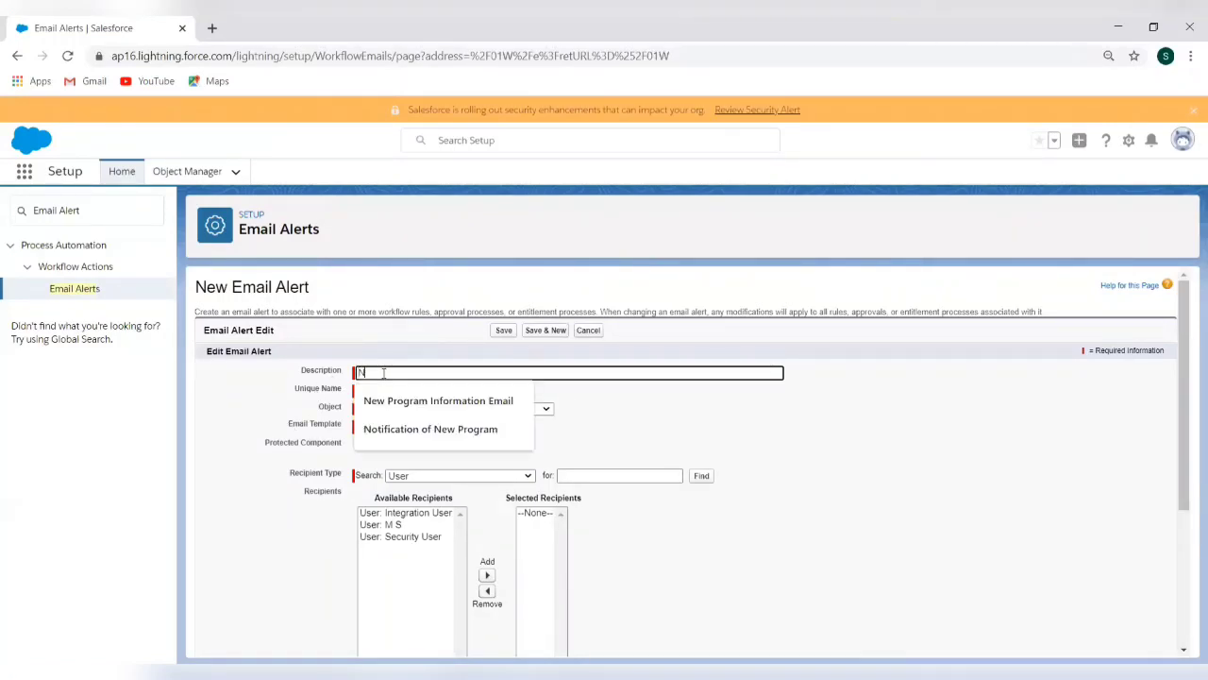
pyautogui.write('ew Pr')
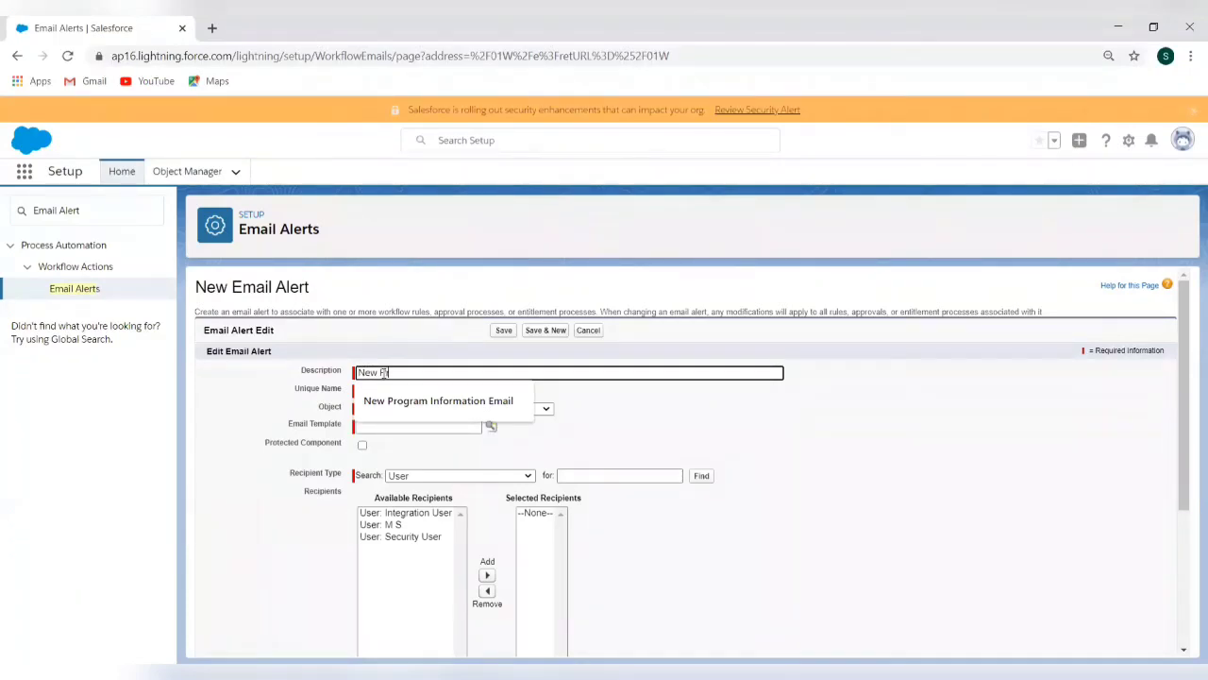
pyautogui.write('ogram A')
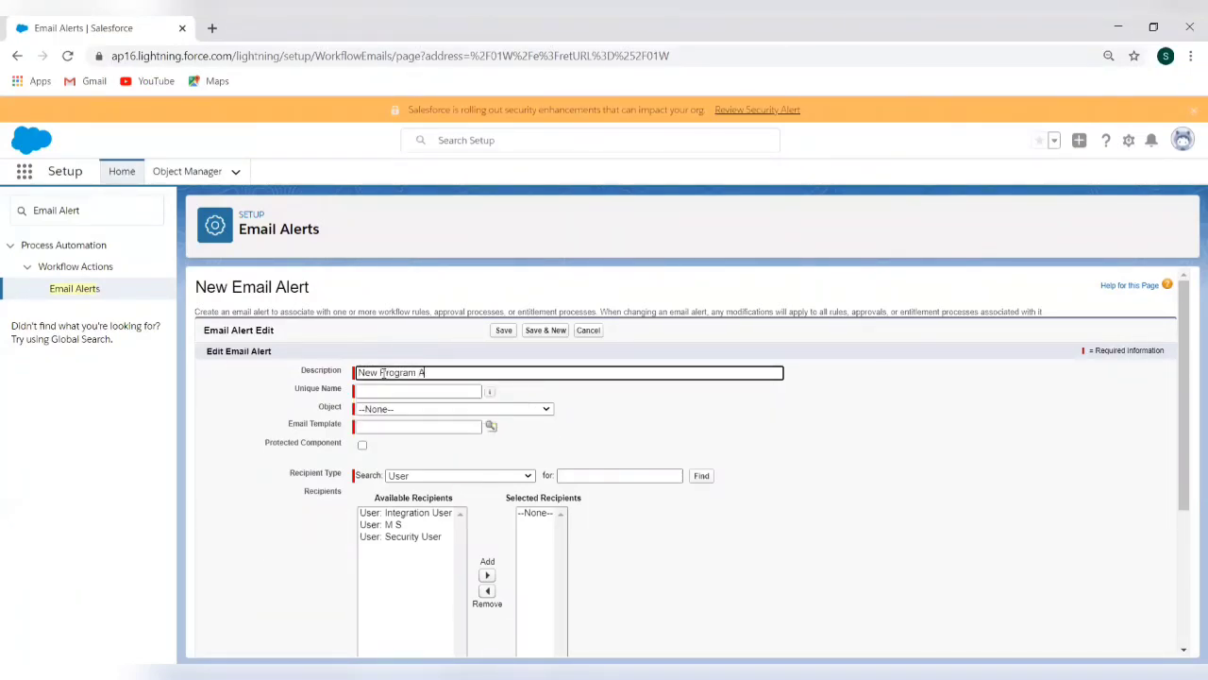
pyautogui.write('lert')
pyautogui.click(372, 391)
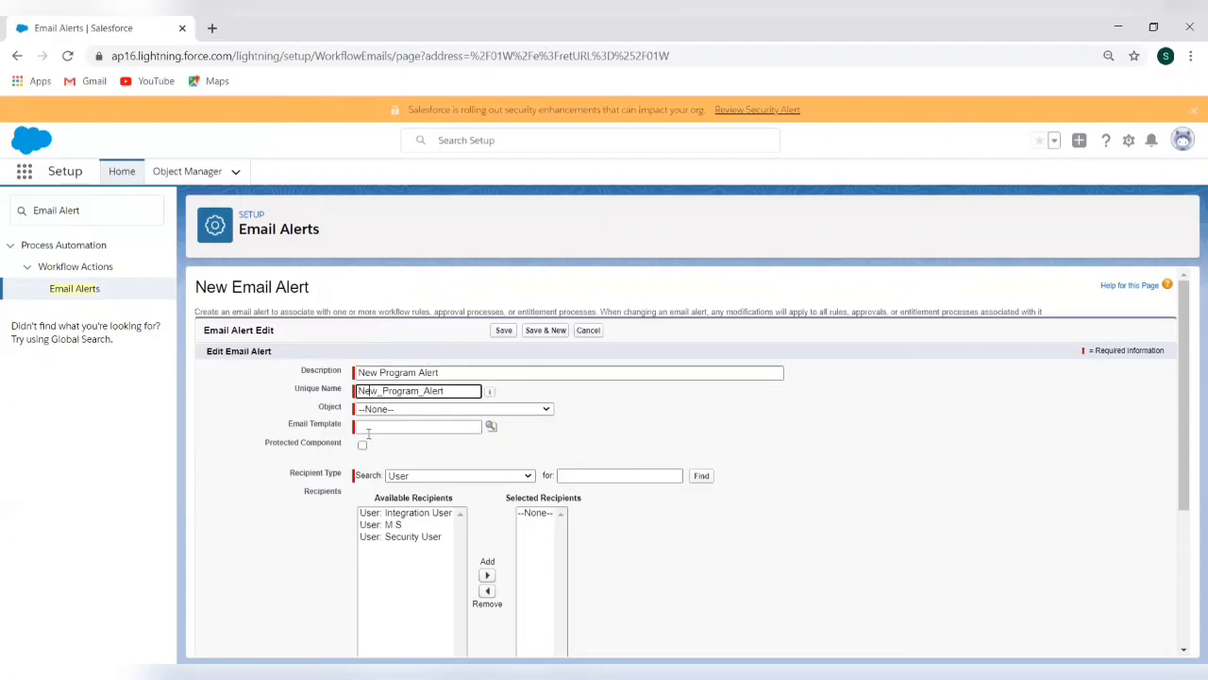
# Set the email alert's object to Program and look up Program Information as its email template
pyautogui.click(422, 411)
pyautogui.press('p')
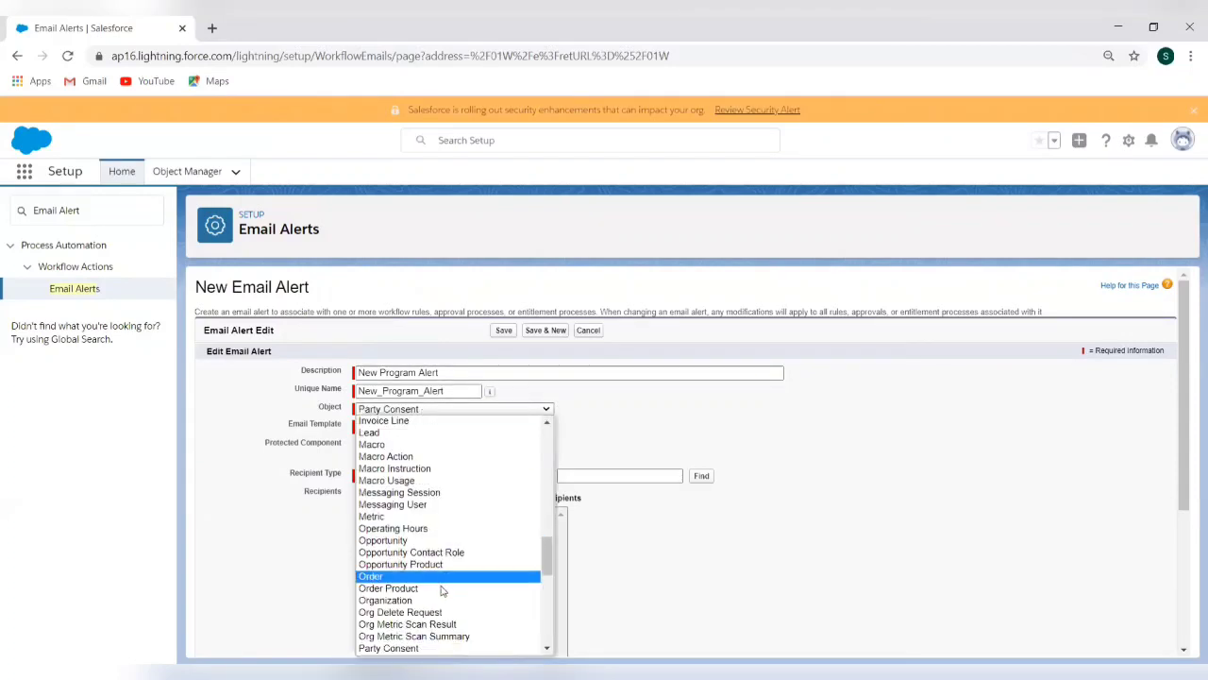
pyautogui.scroll(-3, 439, 576)
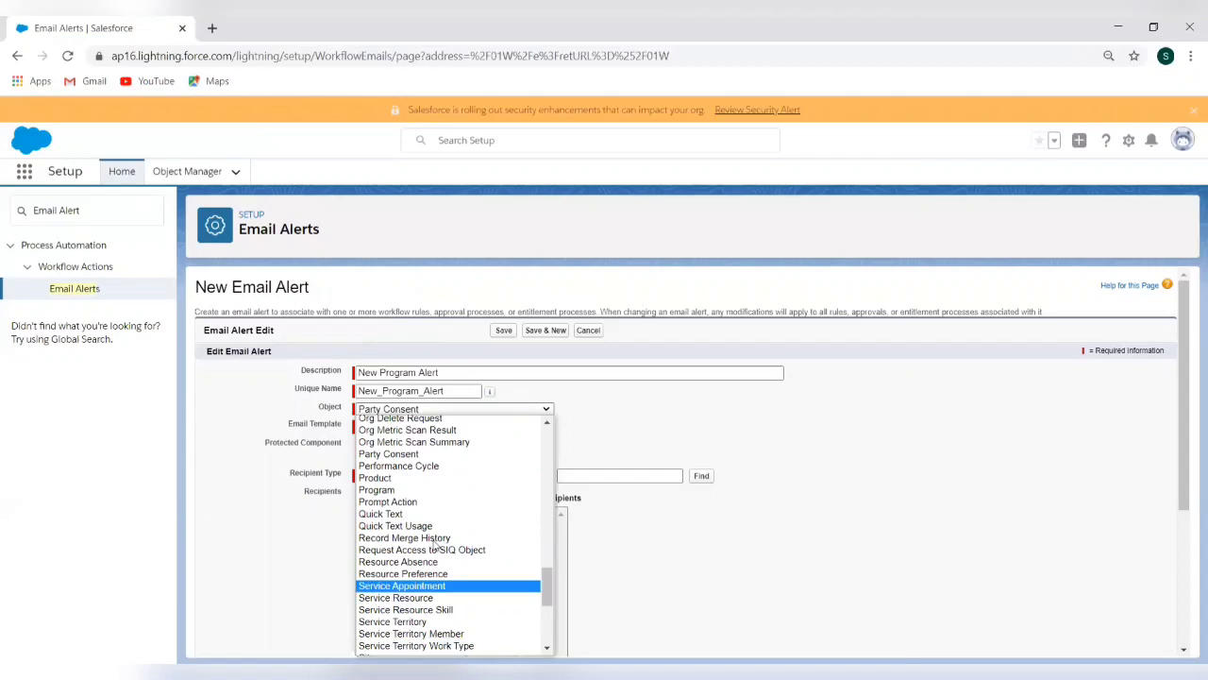
pyautogui.click(451, 491)
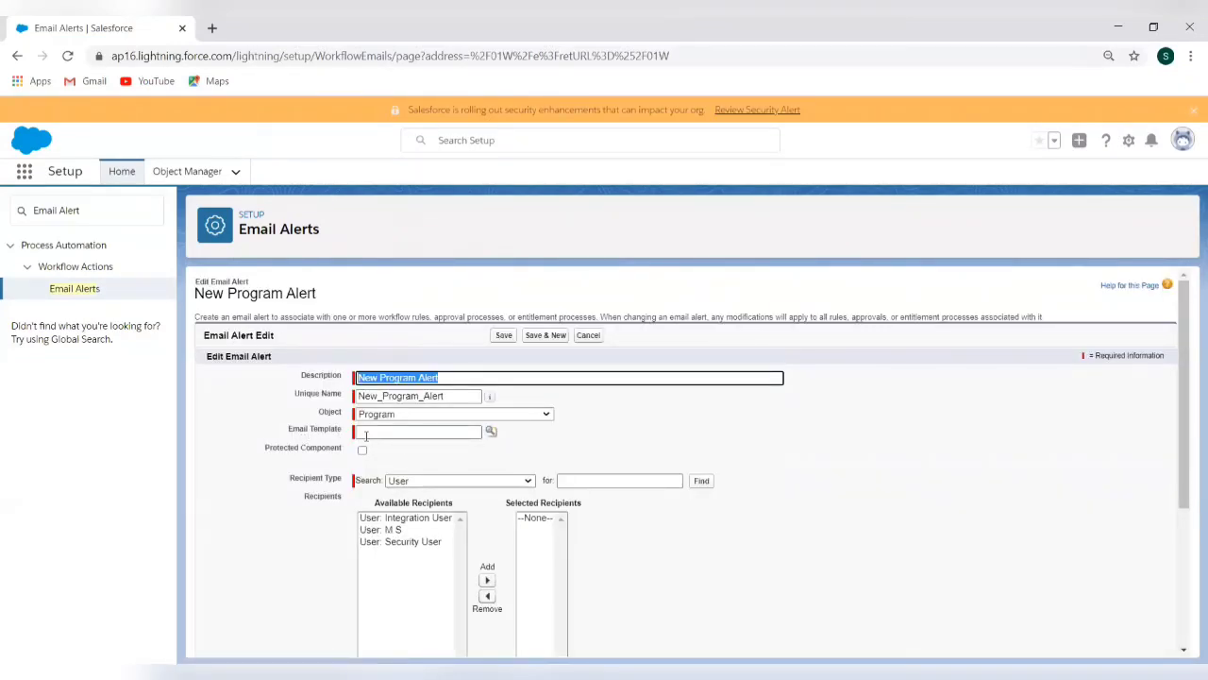
pyautogui.click(492, 432)
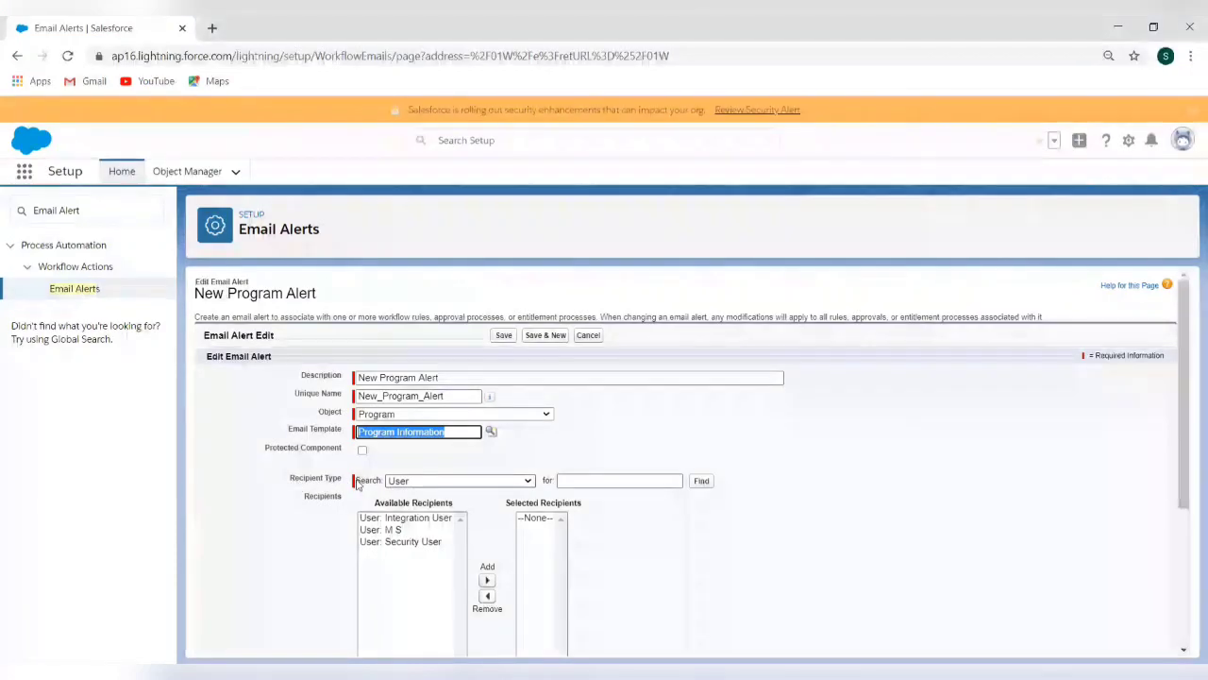
# Add Program Owner as the selected recipient using the Owner recipient type, and save the email alert
pyautogui.scroll(-1, 357, 483)
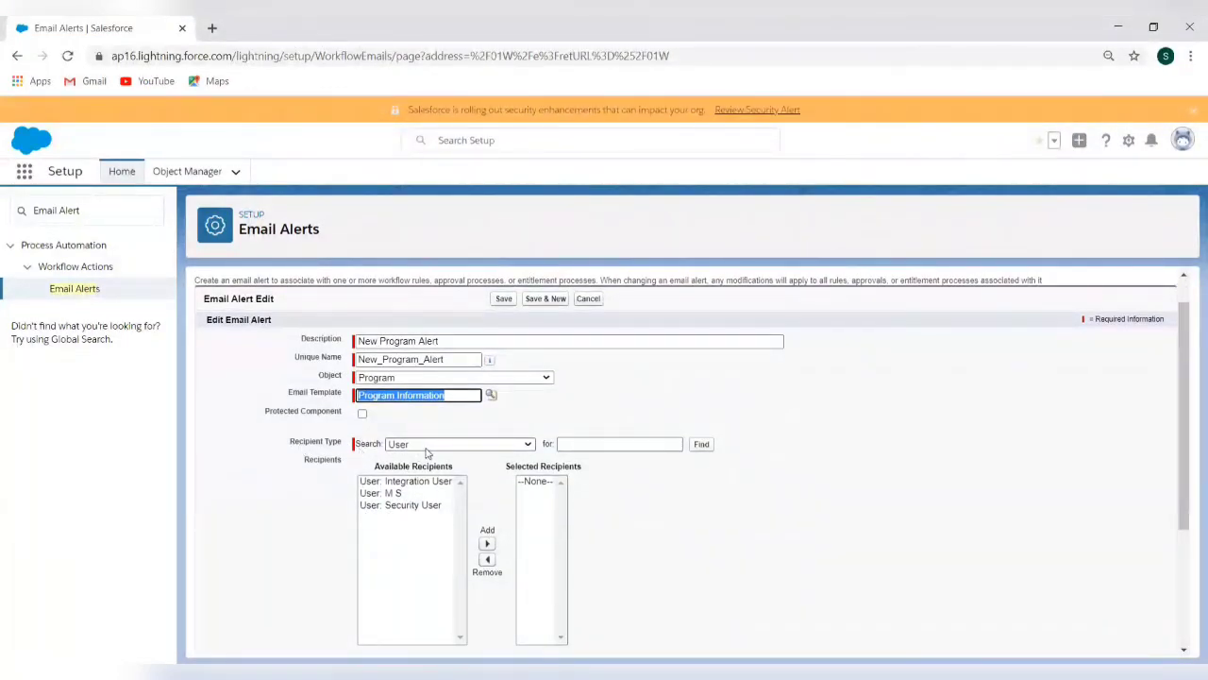
pyautogui.click(427, 444)
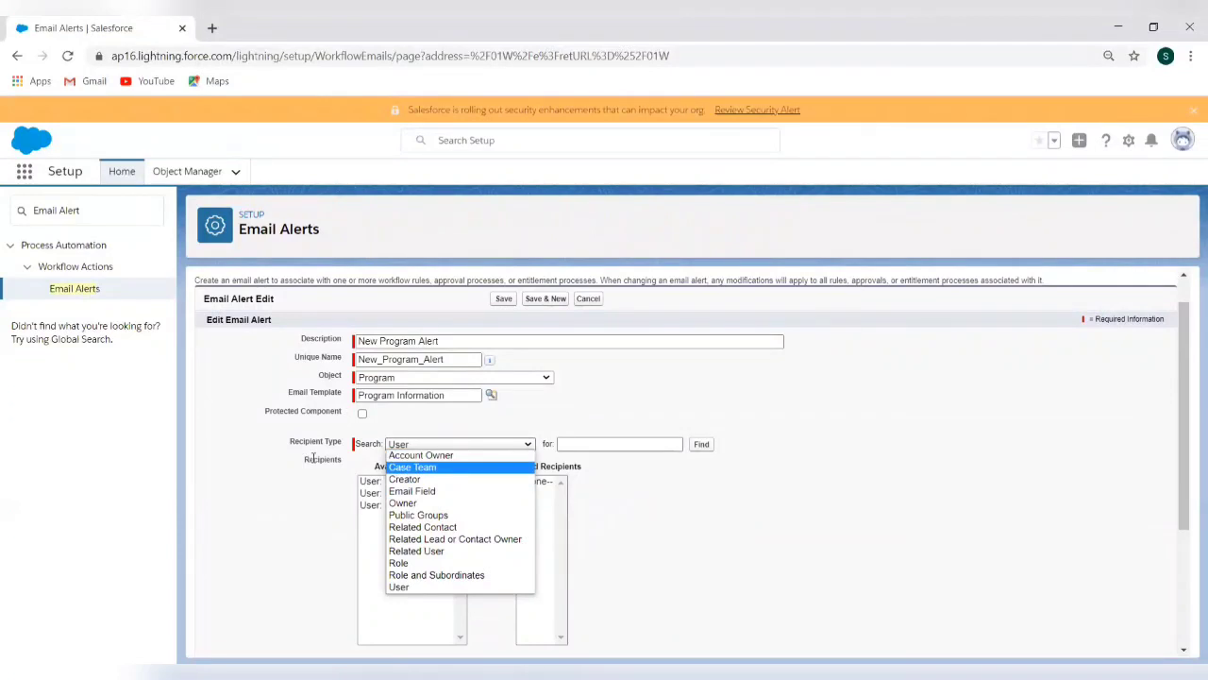
pyautogui.click(407, 504)
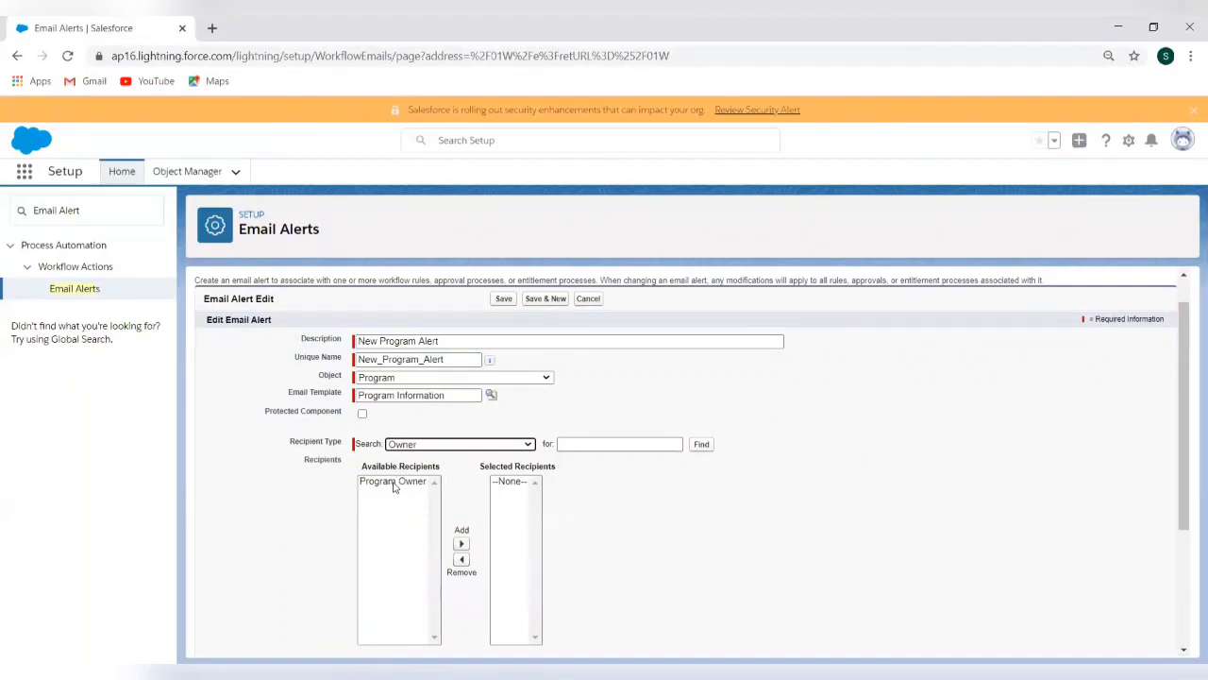
pyautogui.click(460, 543)
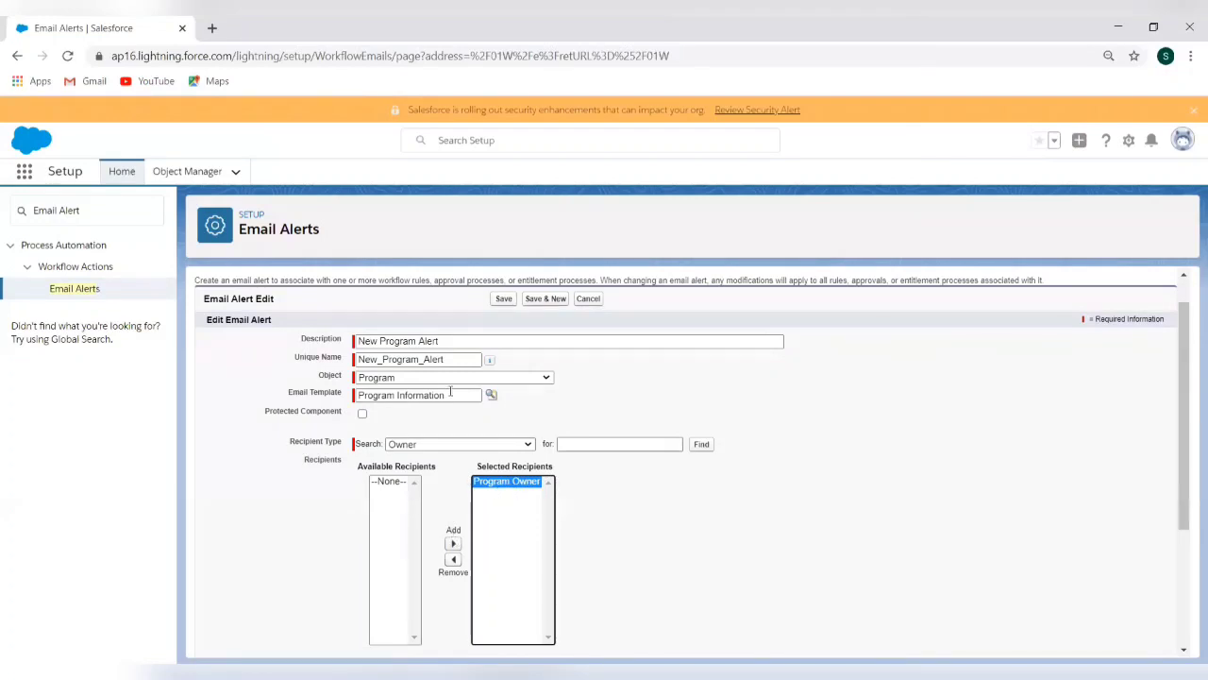
pyautogui.scroll(1, 406, 425)
pyautogui.scroll(-3, 329, 456)
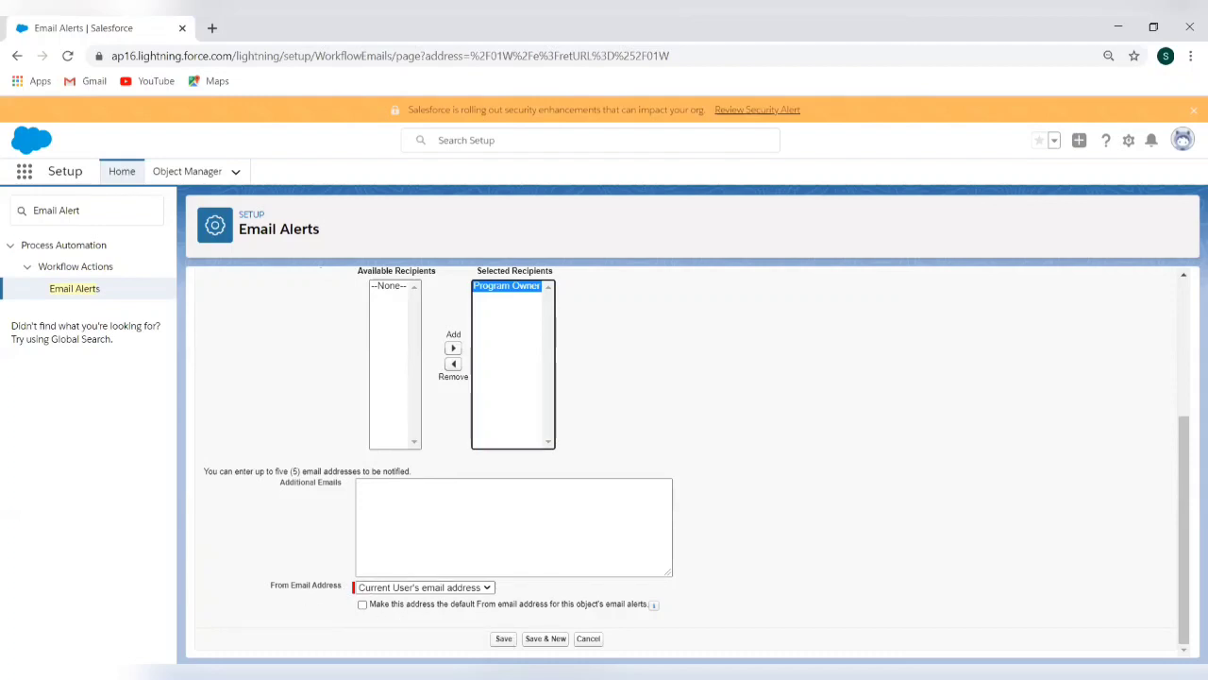
pyautogui.click(504, 638)
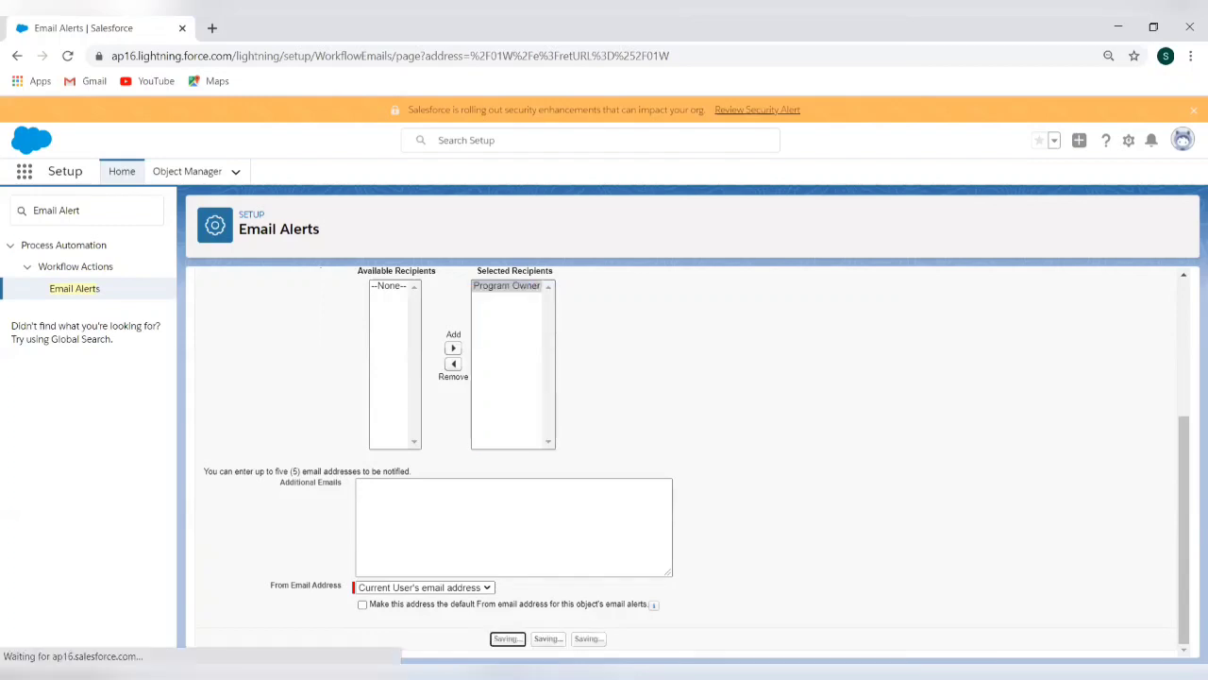